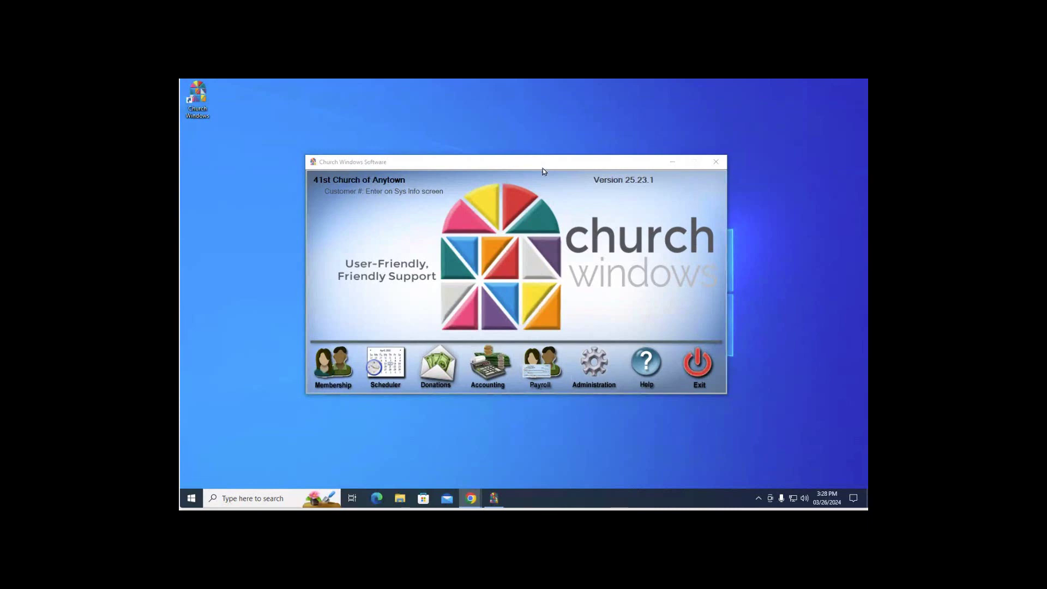
Open the Membership module and look through its attendance, groups and skills, reports and export, and special functions commands
click(334, 369)
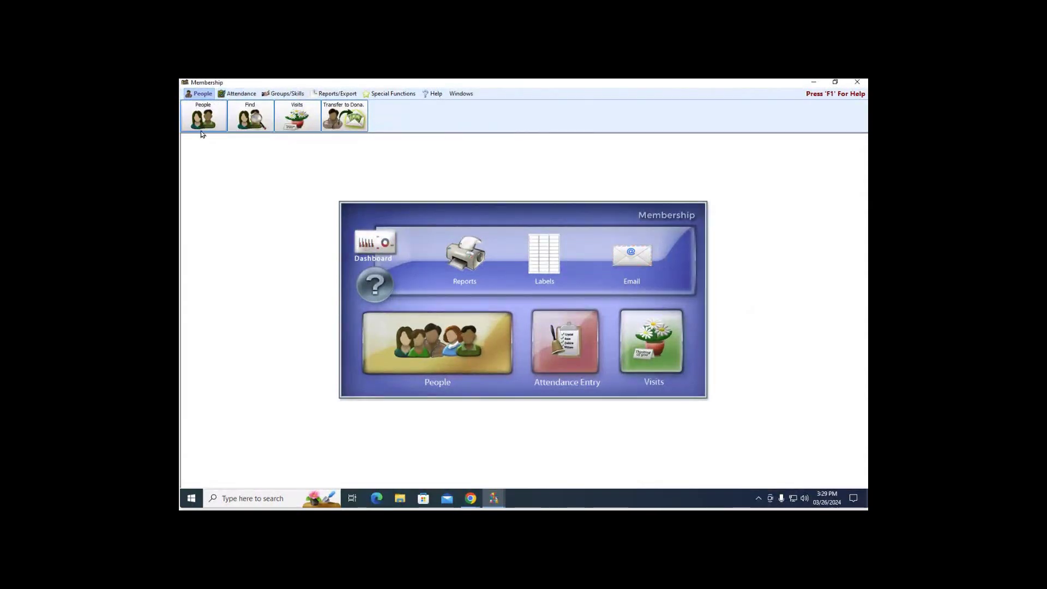
click(238, 94)
click(281, 93)
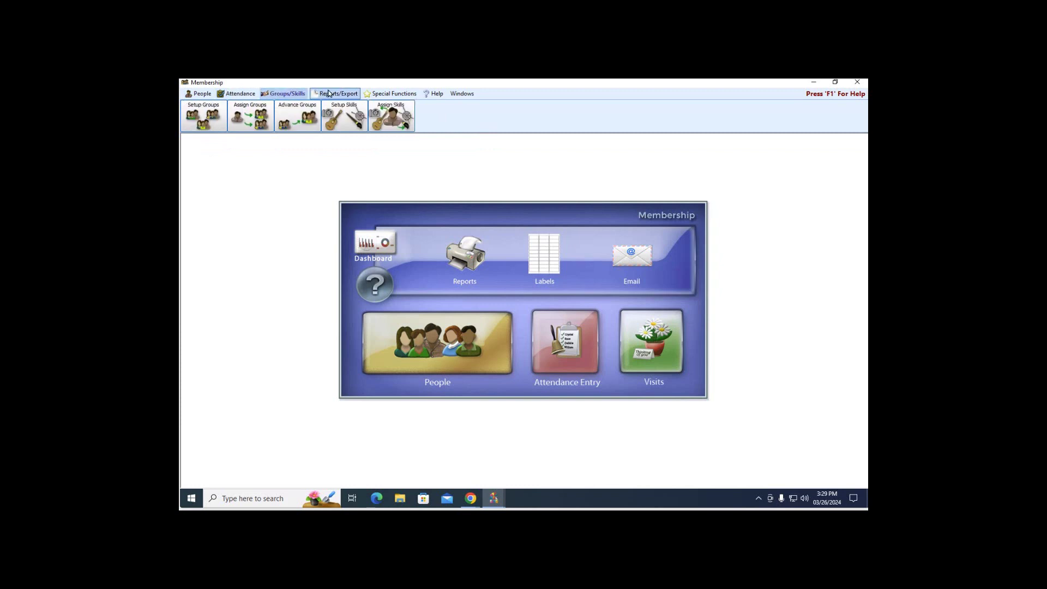
click(334, 94)
click(382, 94)
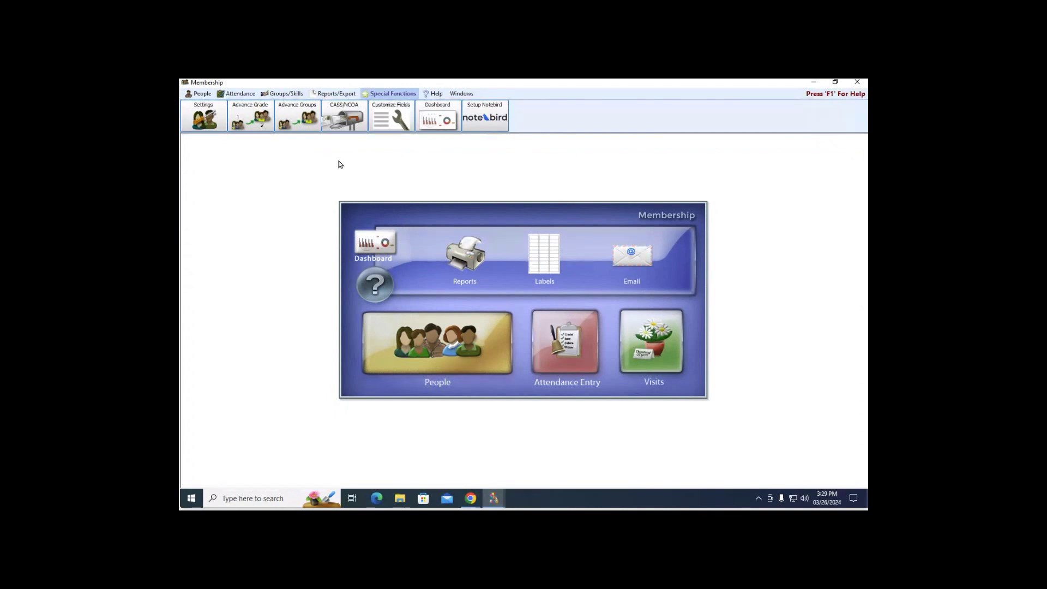
Open the People records, go to the next family and view the records of its child and its deceased member
click(442, 345)
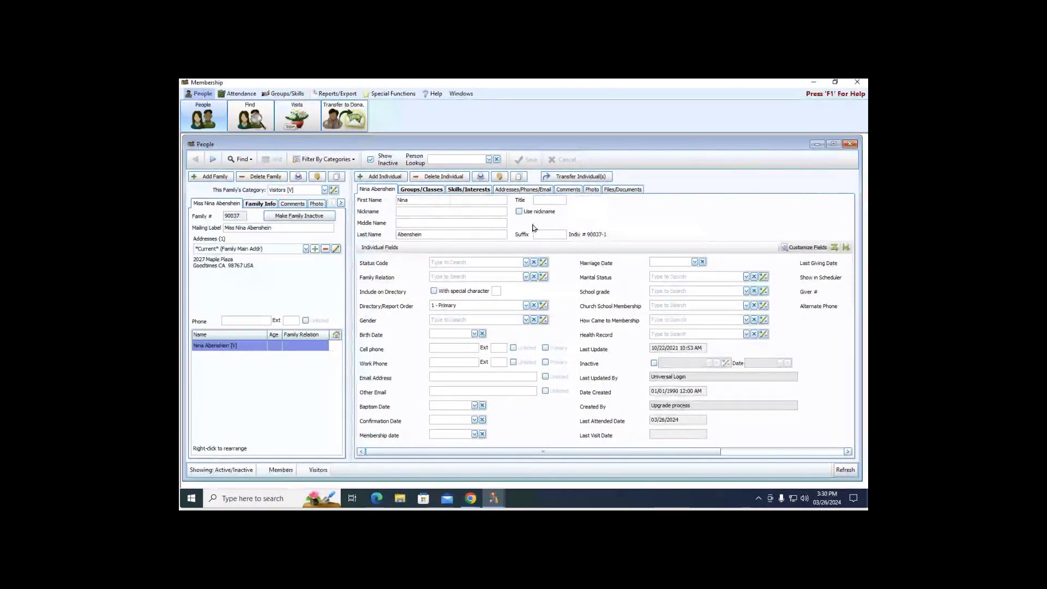
click(214, 162)
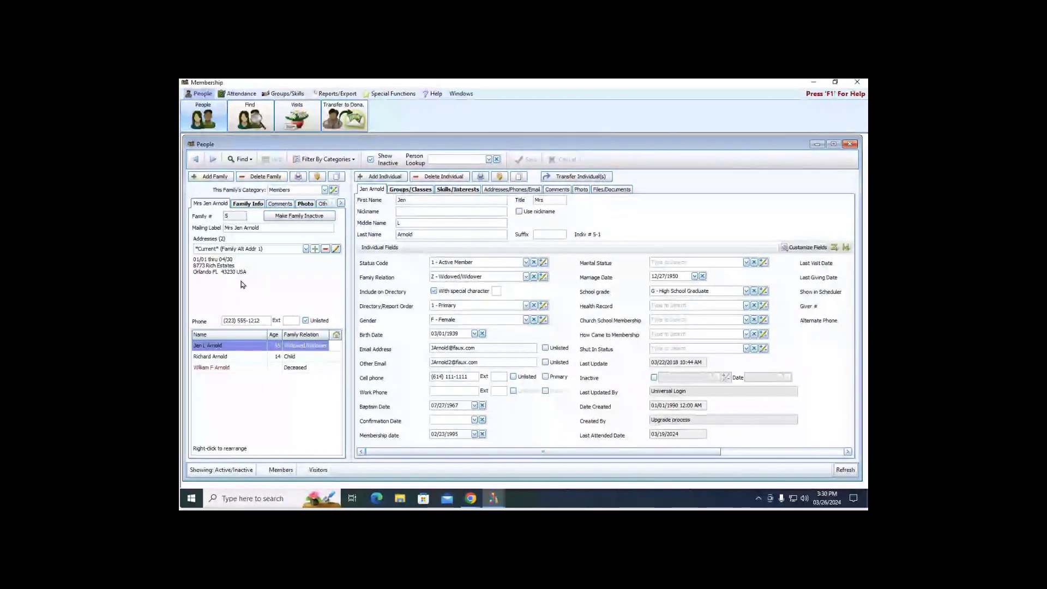
click(220, 357)
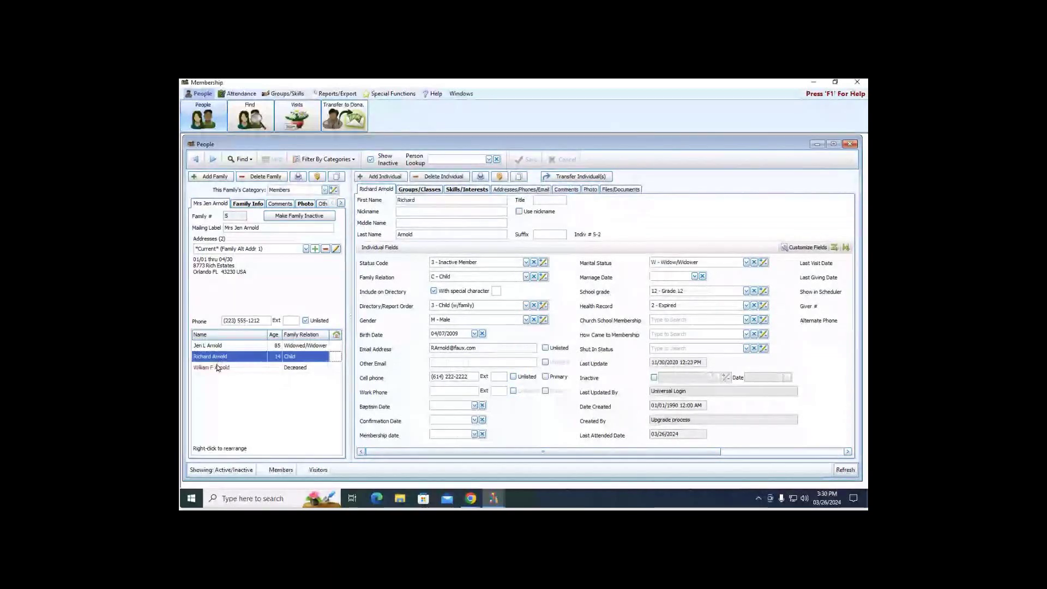
click(220, 367)
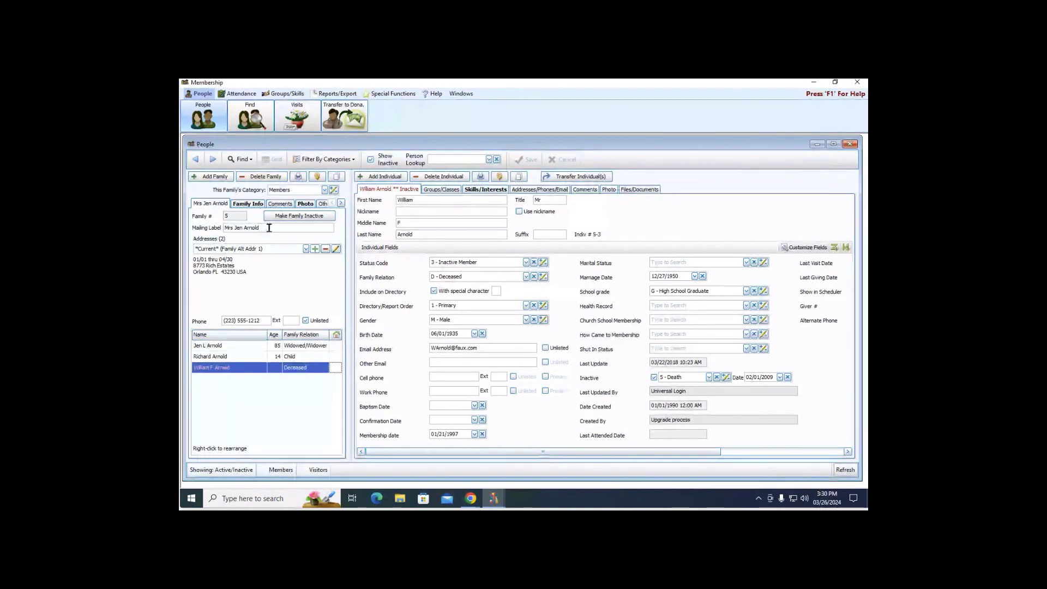
Display the family's main address (Family Main Addr) instead of its current alternate address
click(306, 249)
click(306, 249)
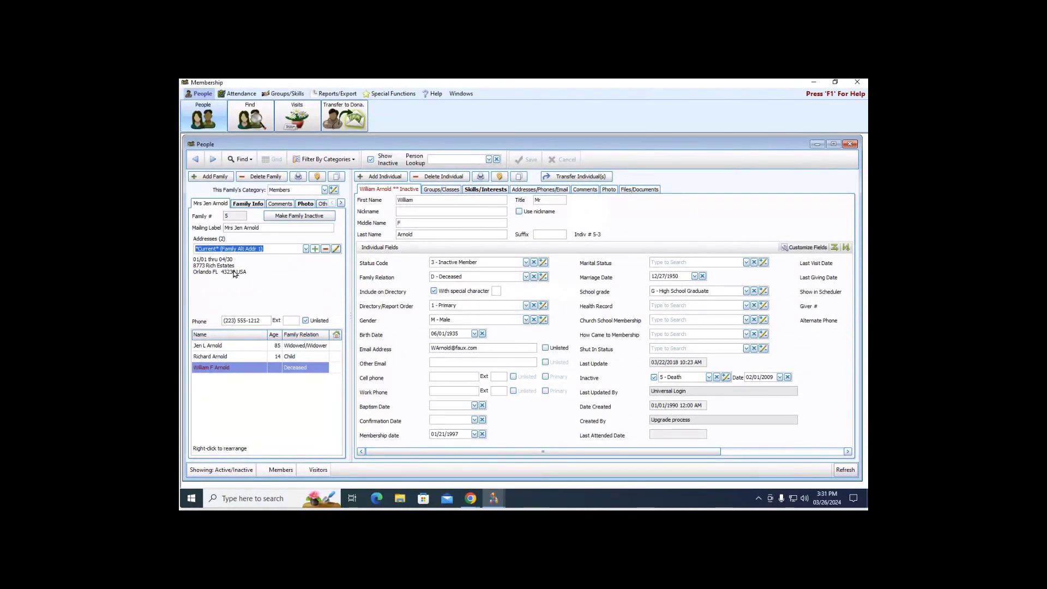
click(306, 250)
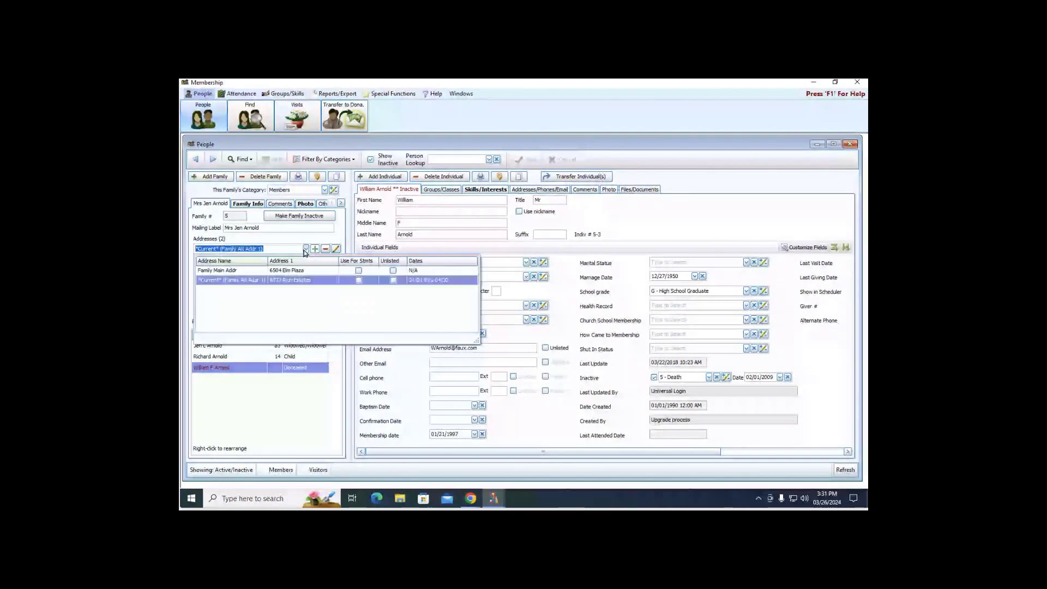
click(216, 270)
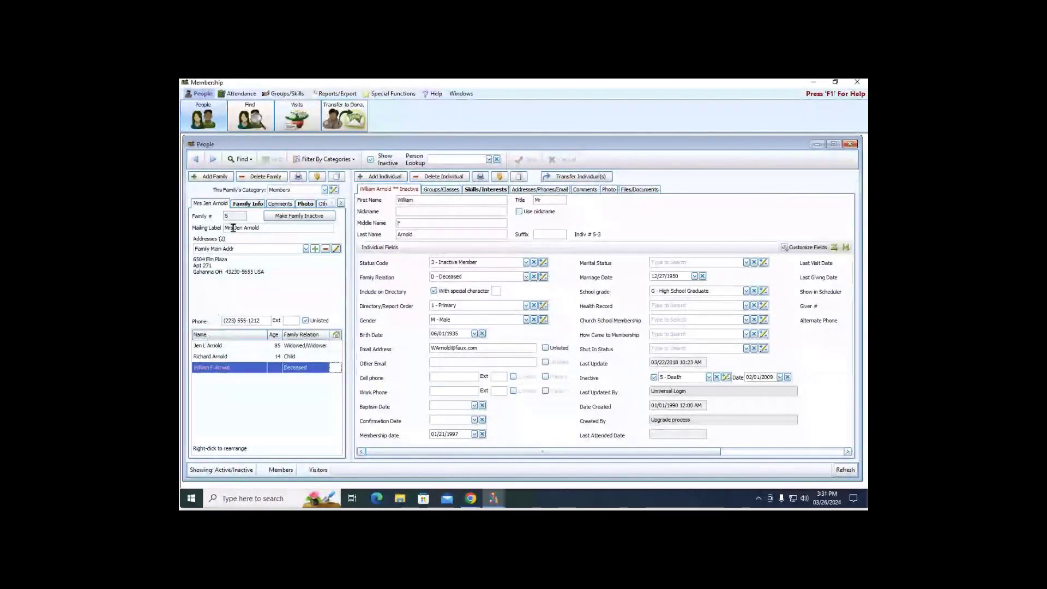
Review the family's additional info, comments, photo and other options, and return to its main details
click(245, 205)
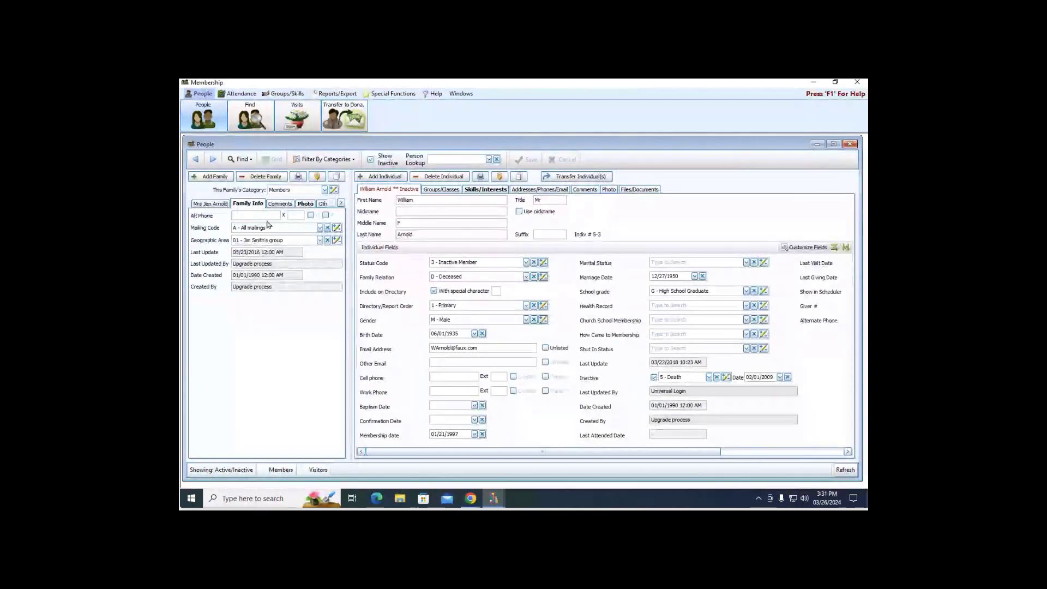
click(278, 205)
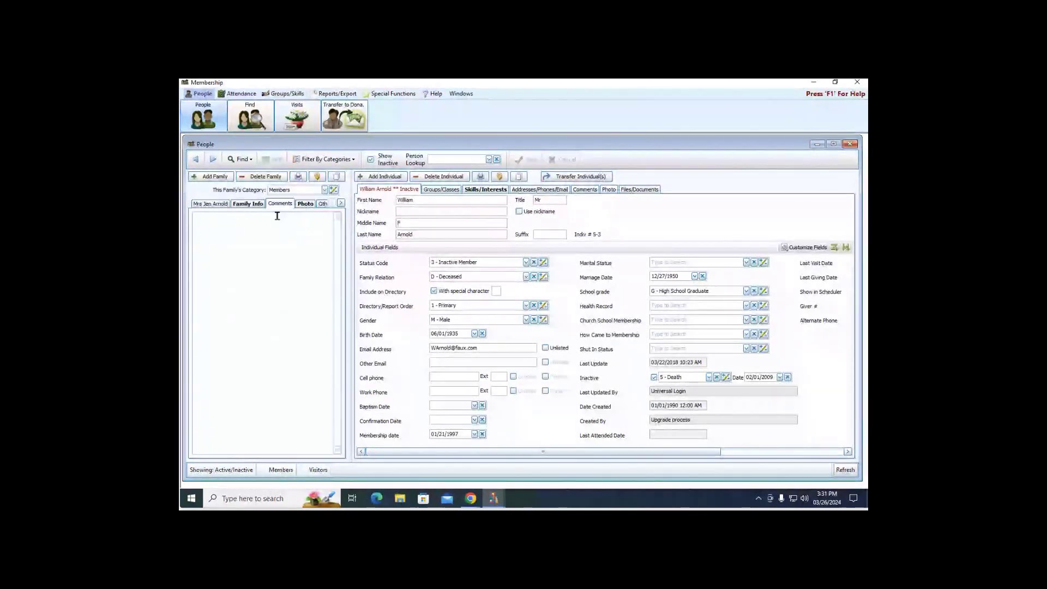
click(307, 205)
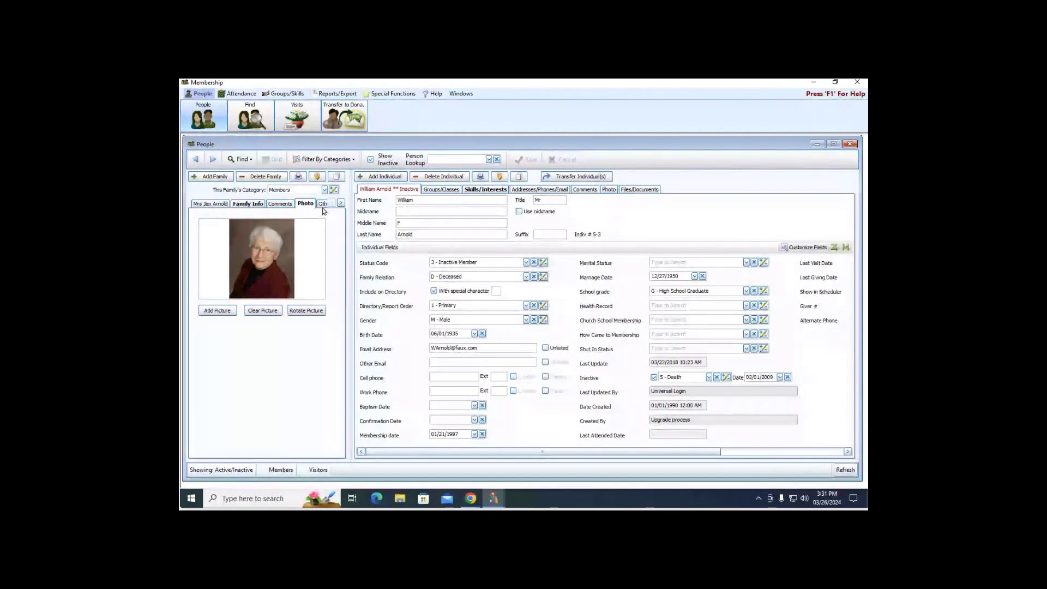
click(340, 203)
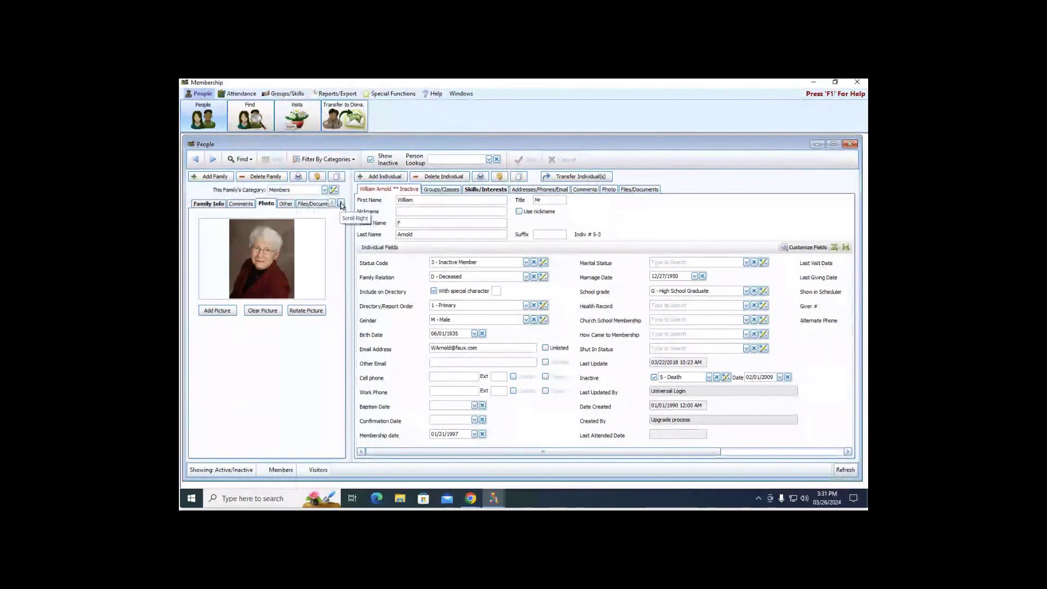
click(341, 203)
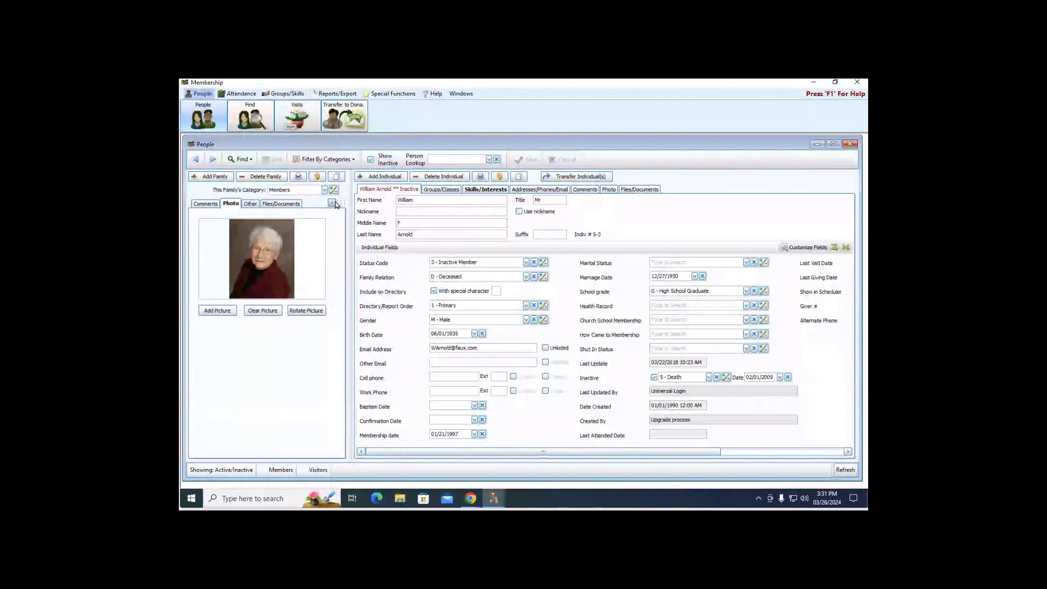
click(251, 205)
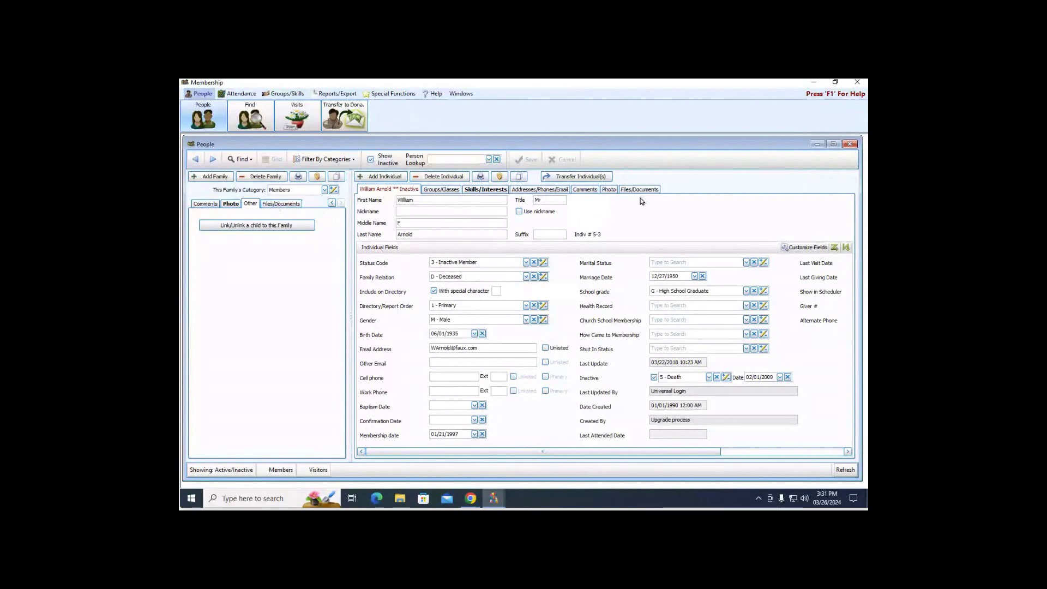
click(330, 204)
click(330, 204)
click(216, 204)
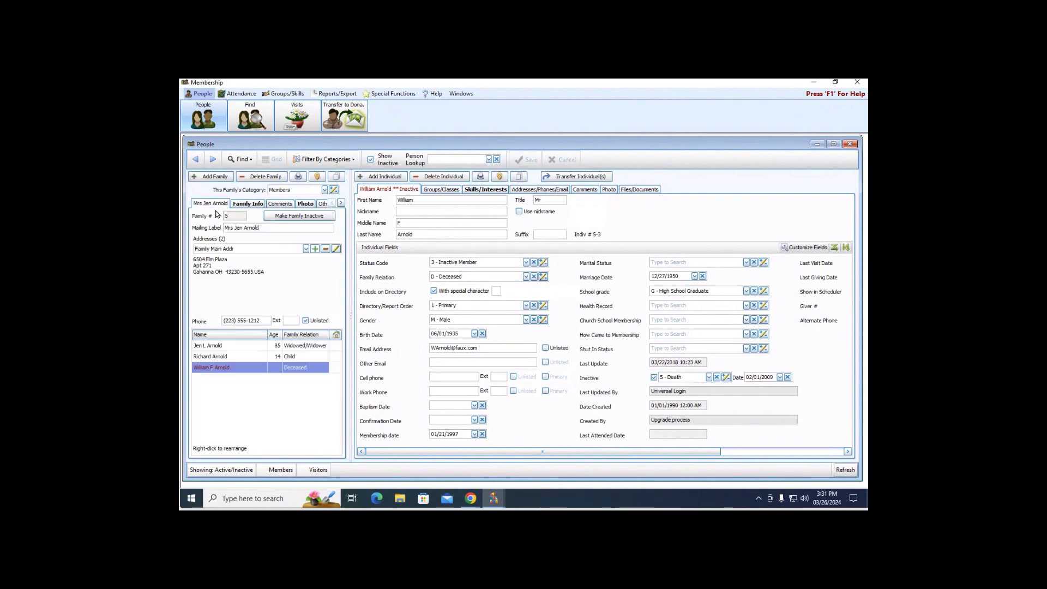
View the individual fields of the widowed family member and of the child in the same family
click(224, 358)
click(215, 349)
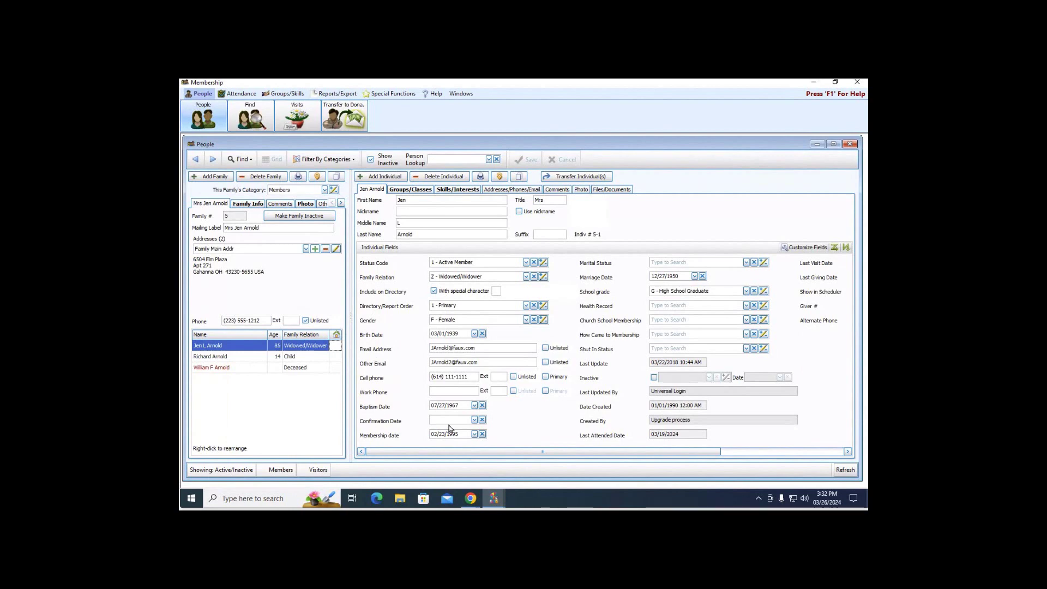
drag(641, 457, 594, 451)
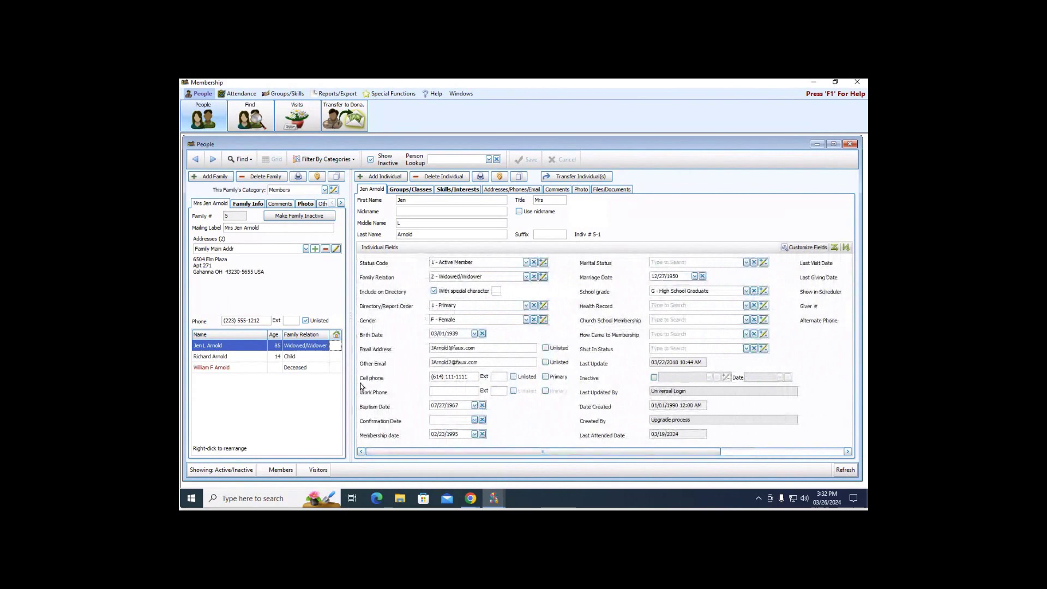
click(217, 358)
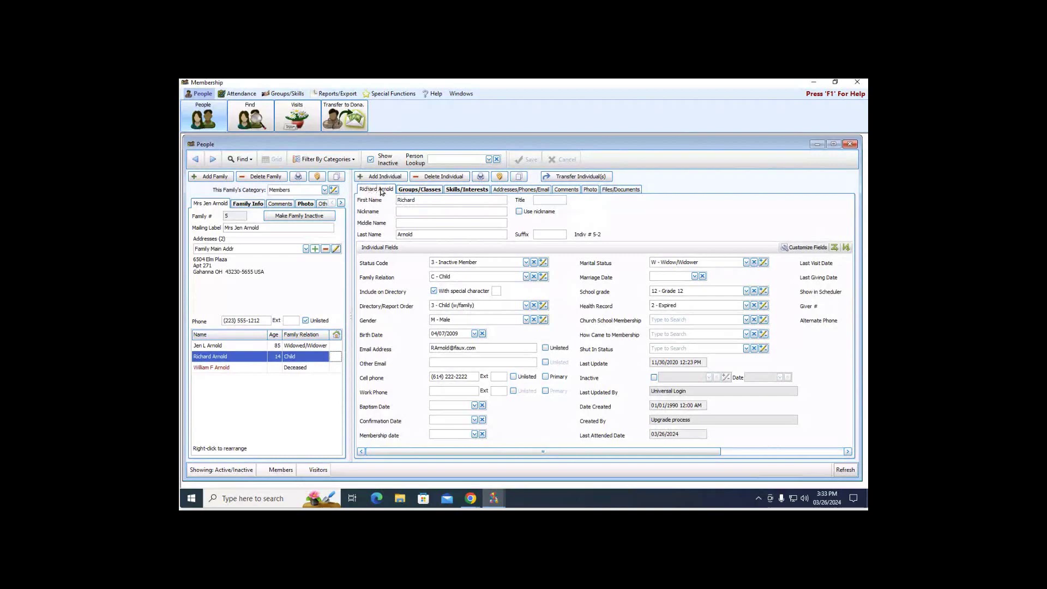
Examine the child's group and class assignments and the choices available for the Sr Hi Youth Fellowship entry
click(410, 191)
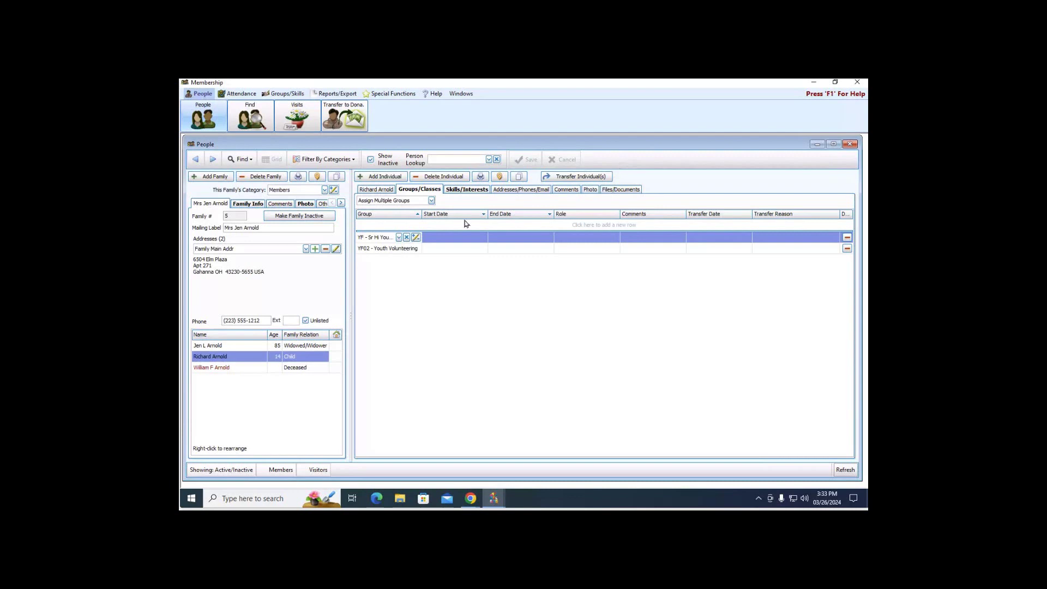
click(399, 237)
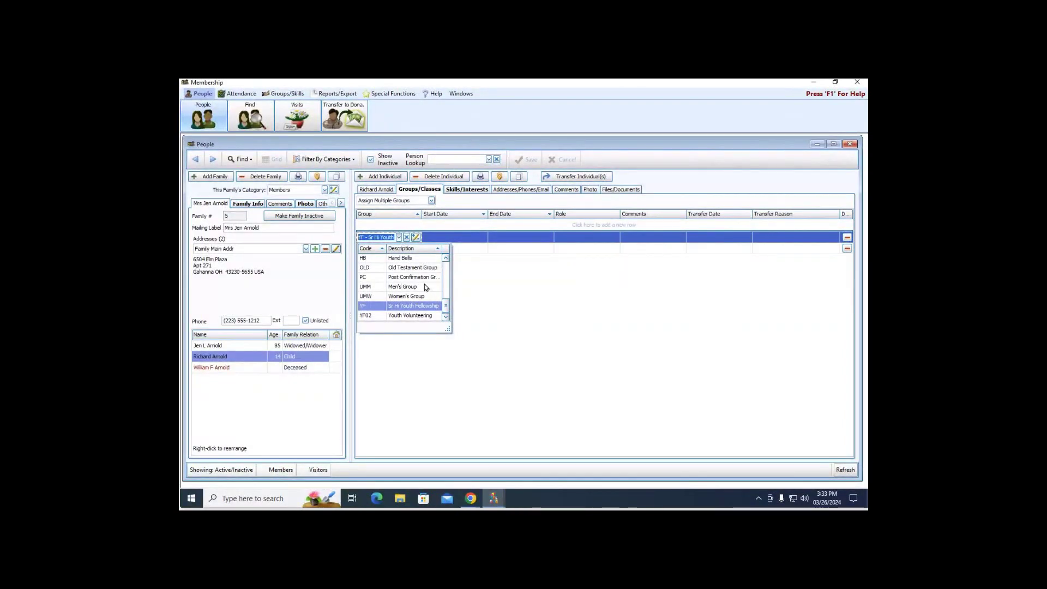
scroll(425, 287, up, 5)
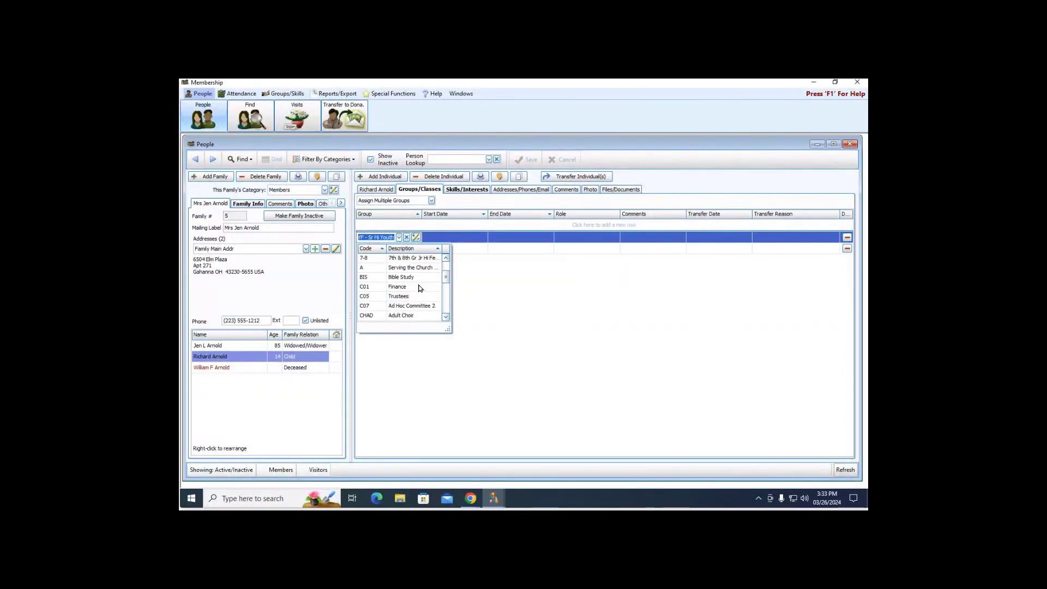
scroll(420, 288, up, 2)
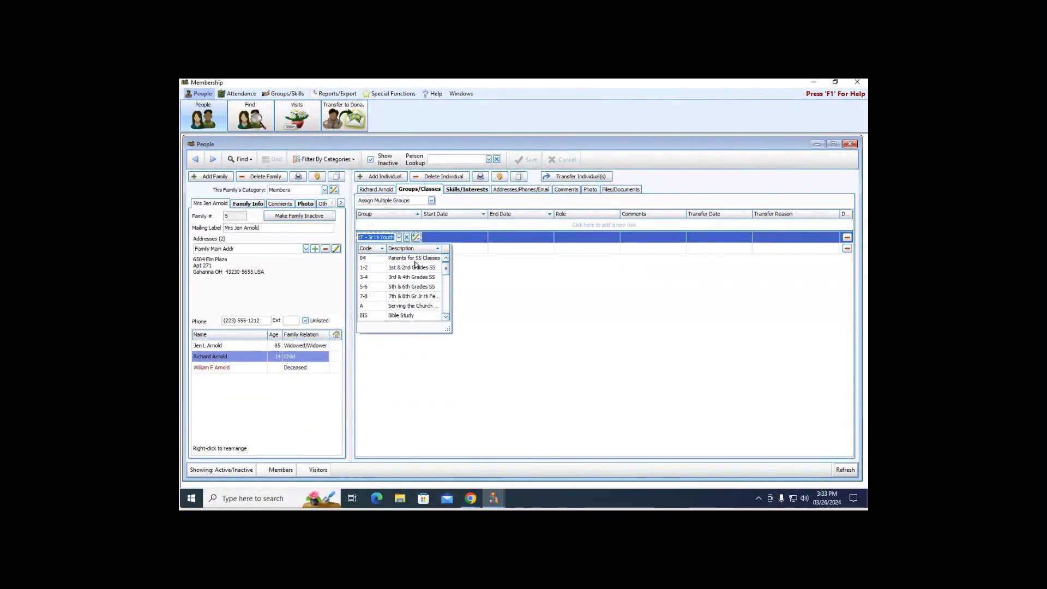
Examine the child's skills and interests and the skill choices available for the Data Entry entry
click(458, 192)
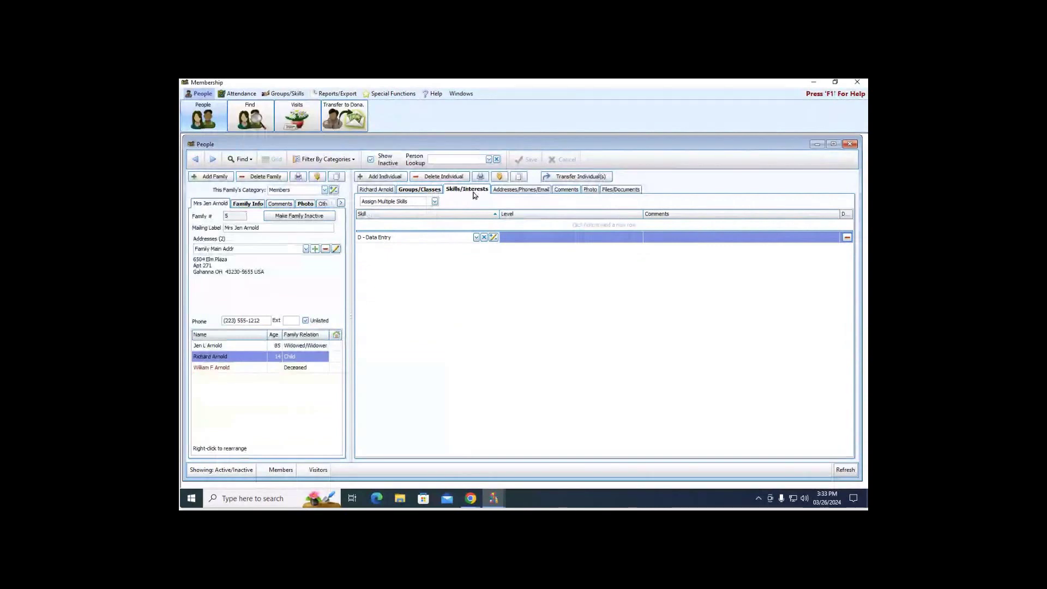
click(477, 237)
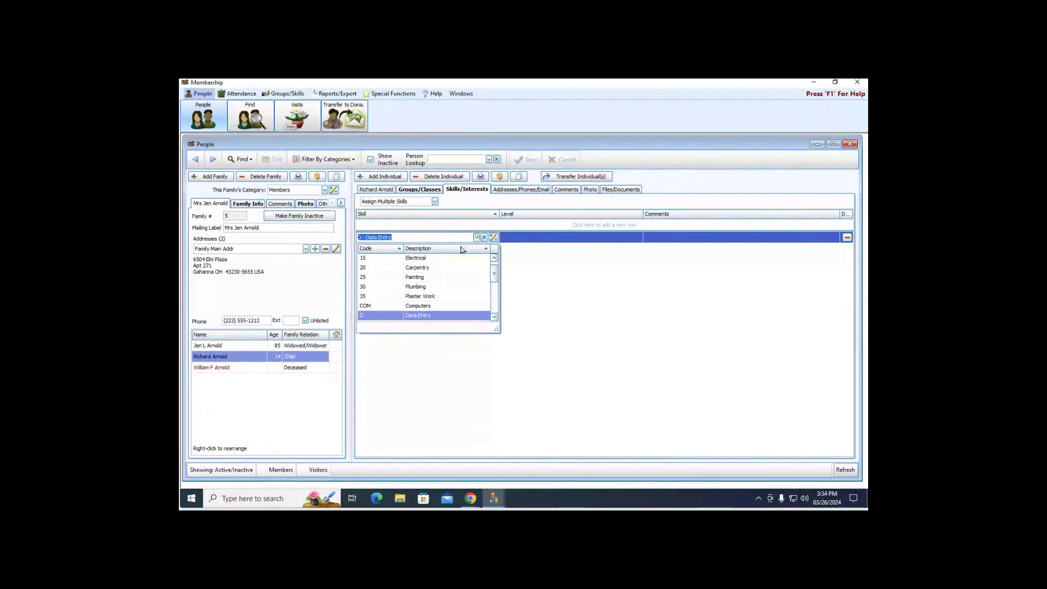
scroll(495, 272, up, 1)
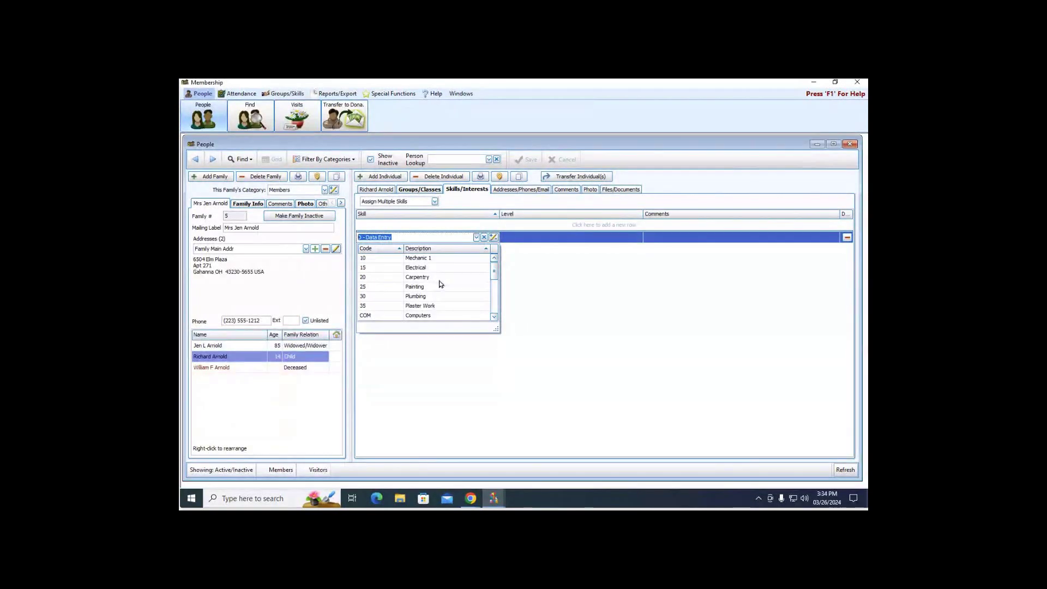
Review the child's addresses, phones and emails, comments, photo and files, and return to the individual fields
click(519, 193)
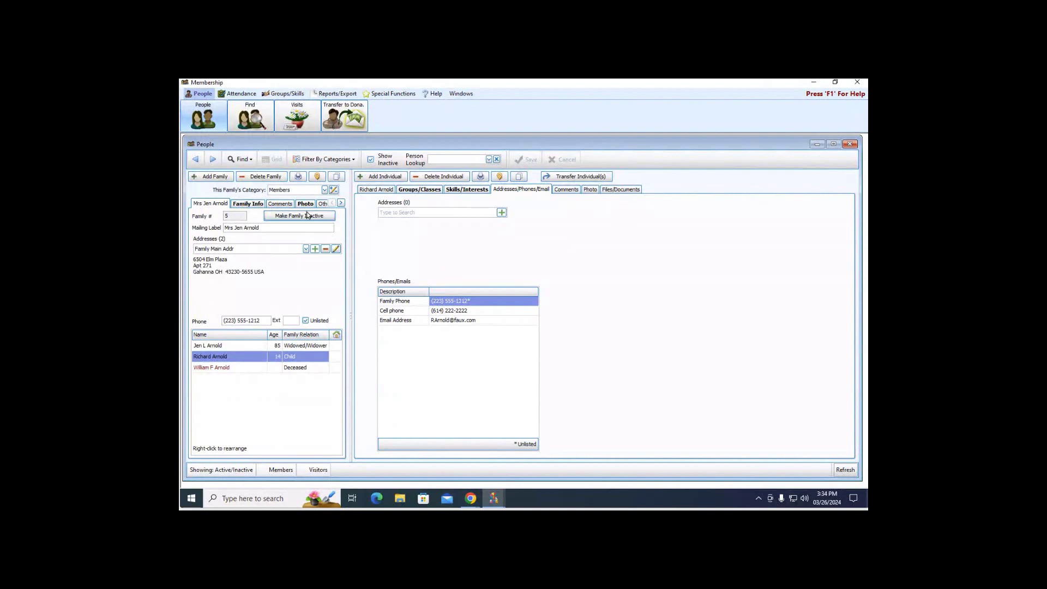
click(566, 189)
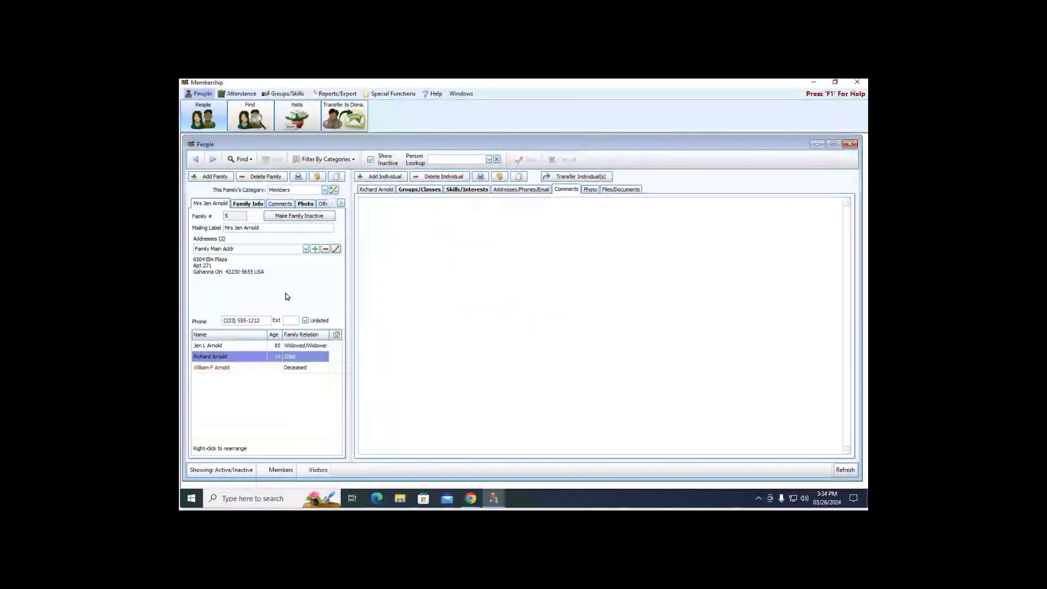
click(590, 190)
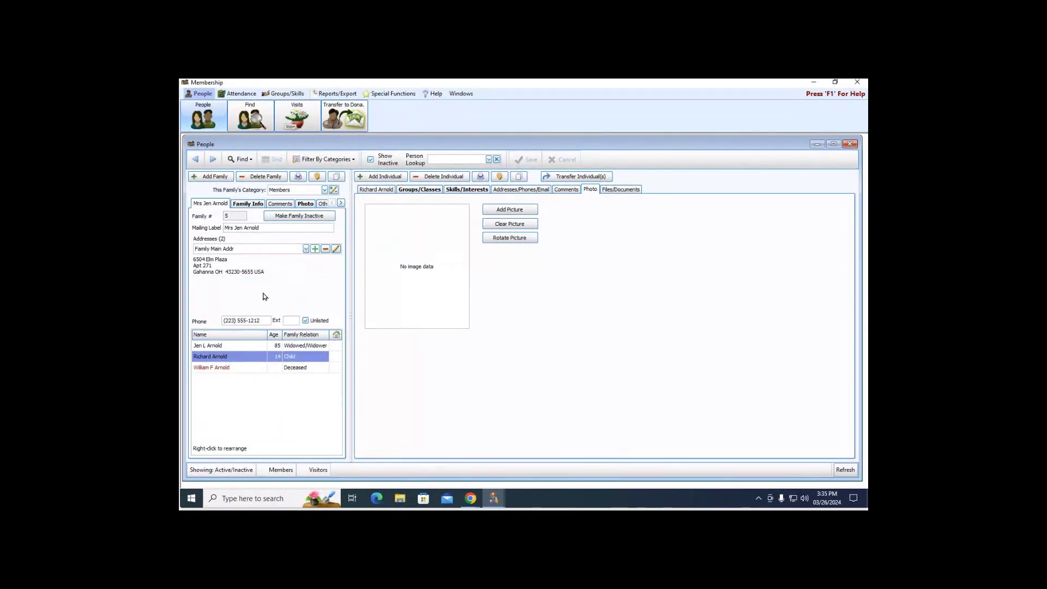
click(622, 191)
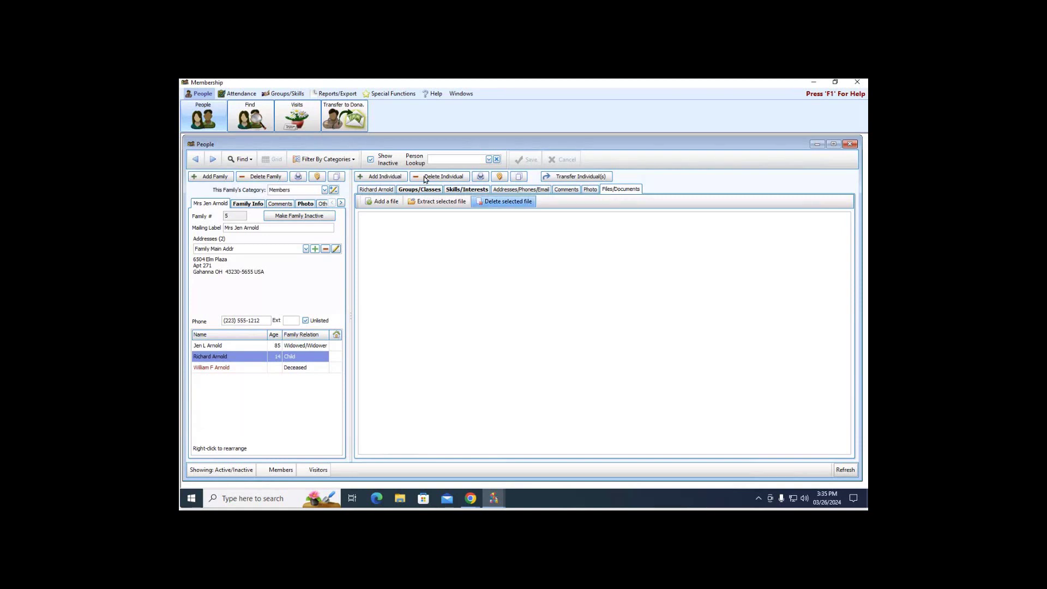
click(382, 191)
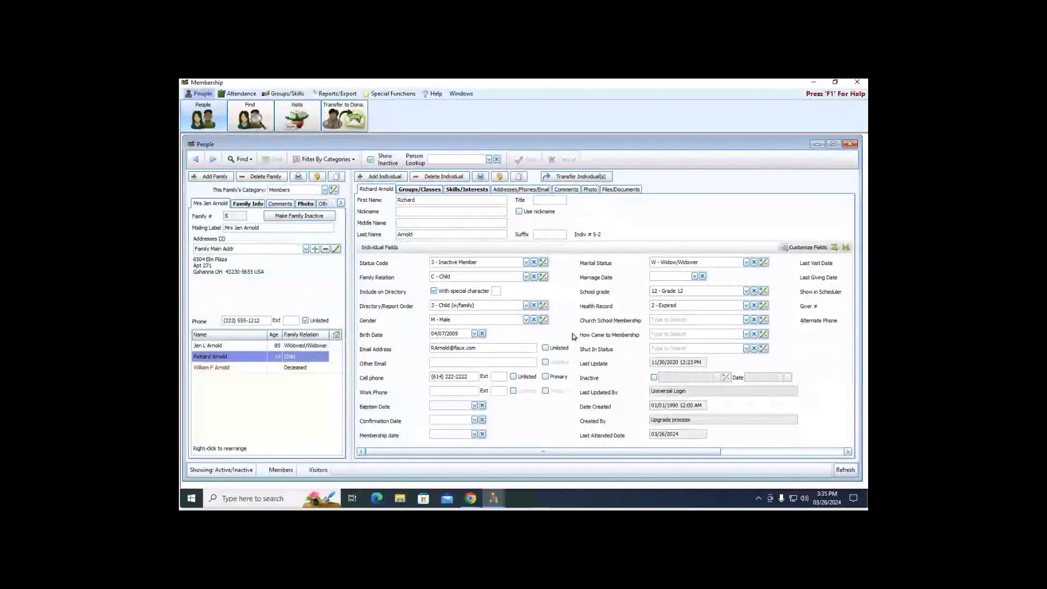
Open the Customize Fields settings for the Members category and move the dialog slightly aside
click(393, 94)
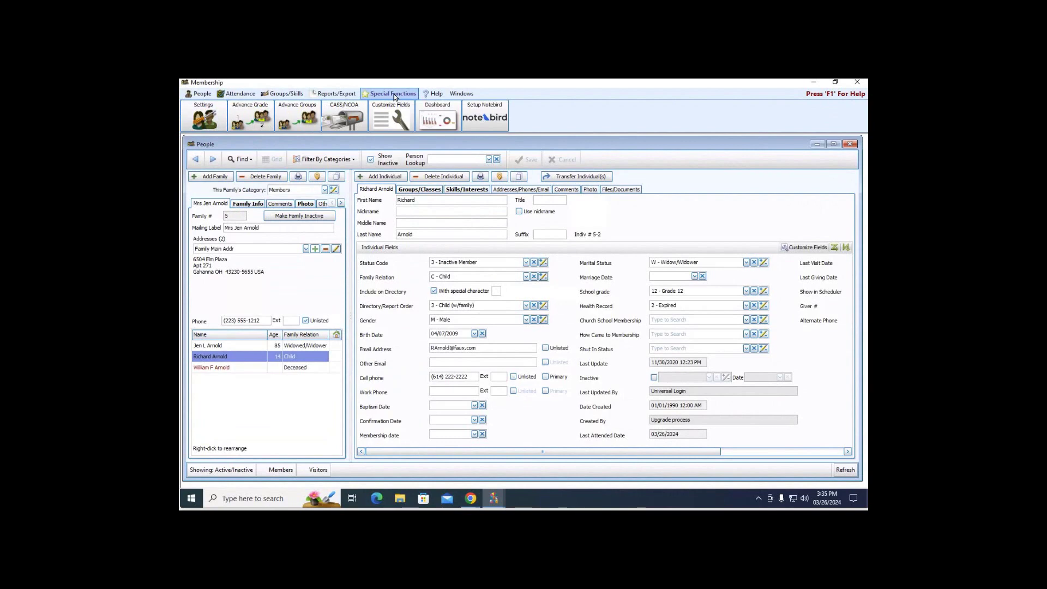
click(393, 117)
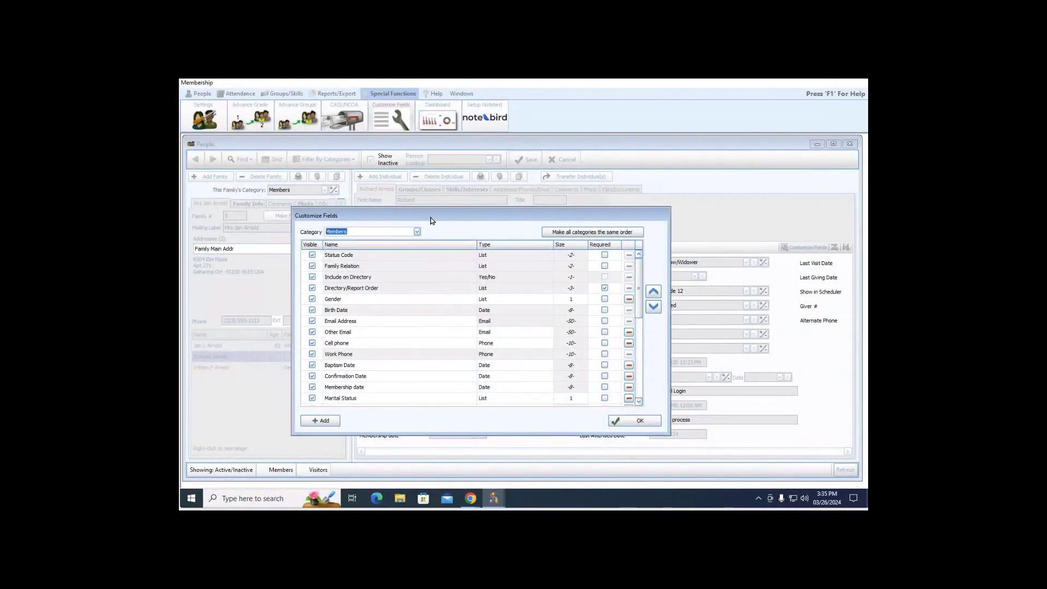
drag(430, 217, 455, 215)
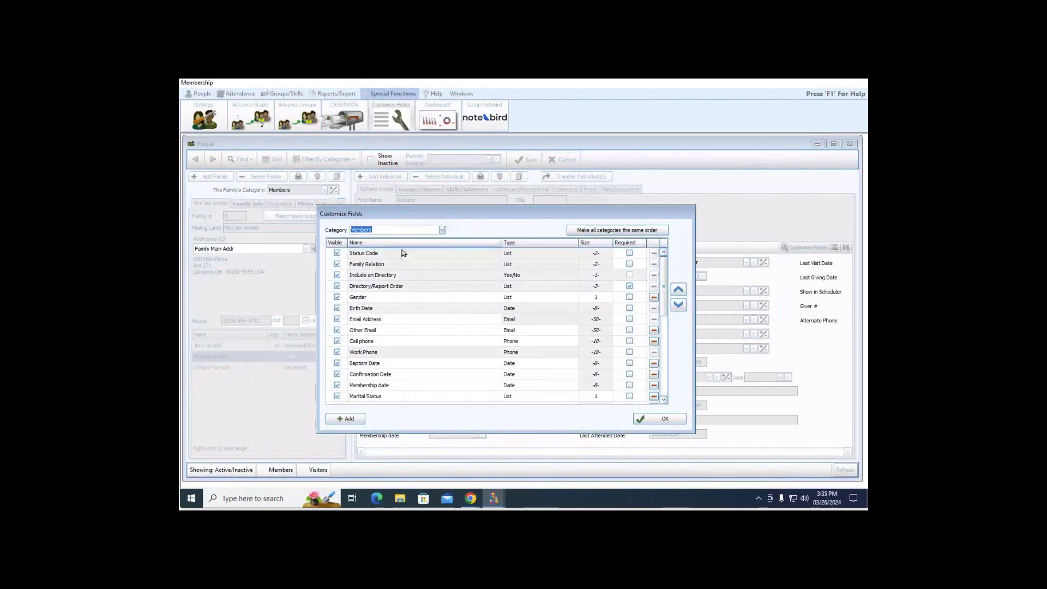
Add a custom field for the Members category and examine the available field types and family categories
click(349, 419)
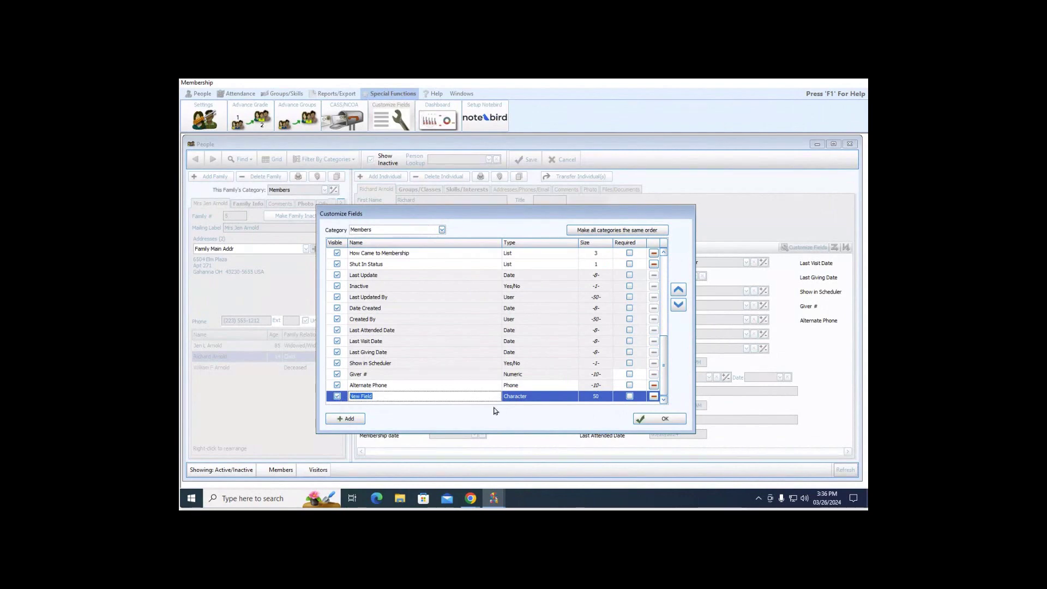
click(537, 397)
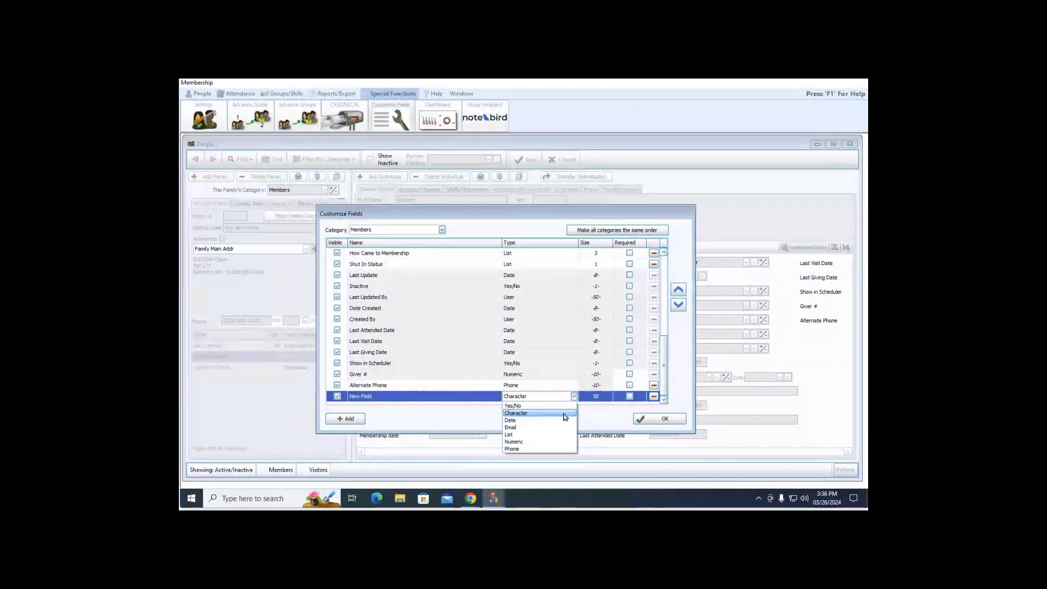
click(447, 419)
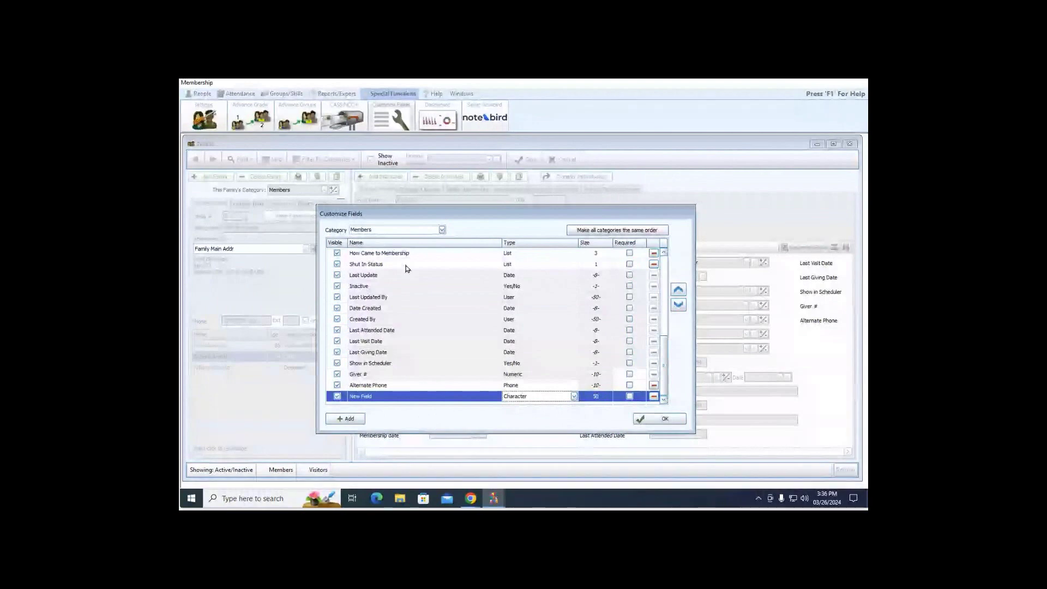
click(442, 230)
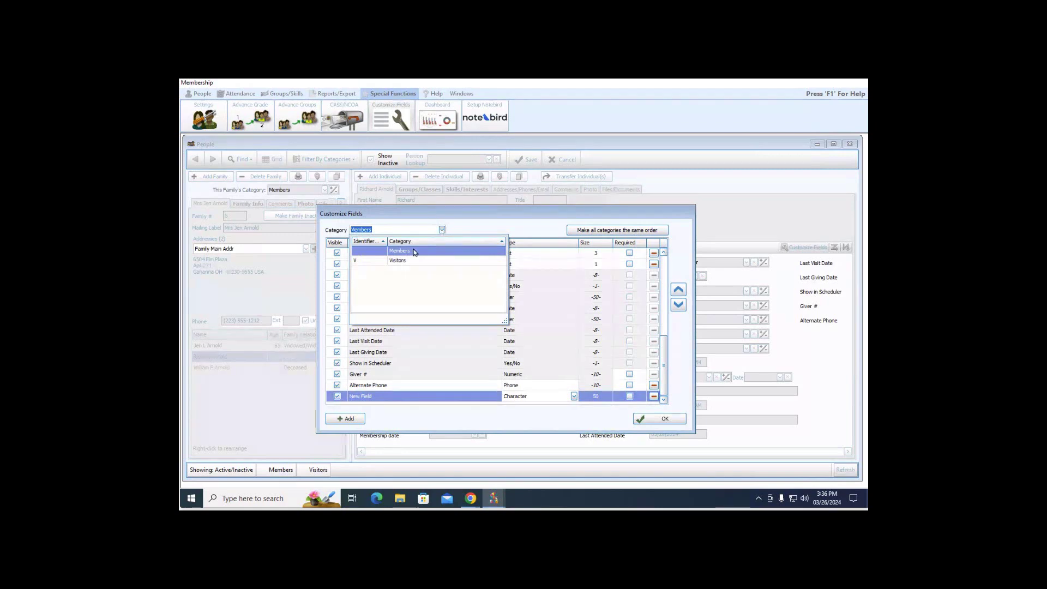
click(425, 216)
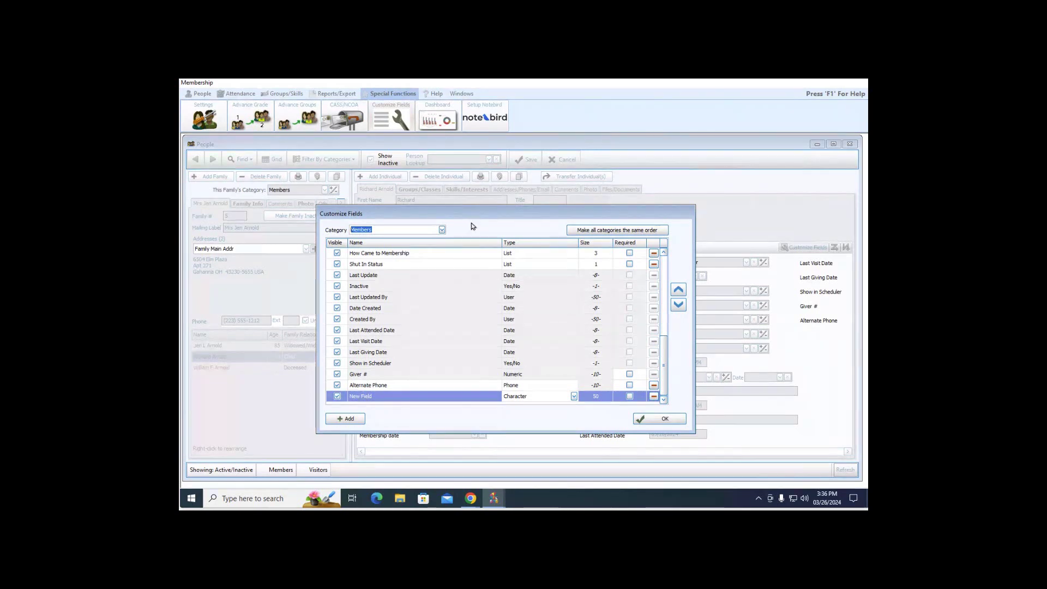
Name the new custom field Test and keep its type as Character
click(428, 395)
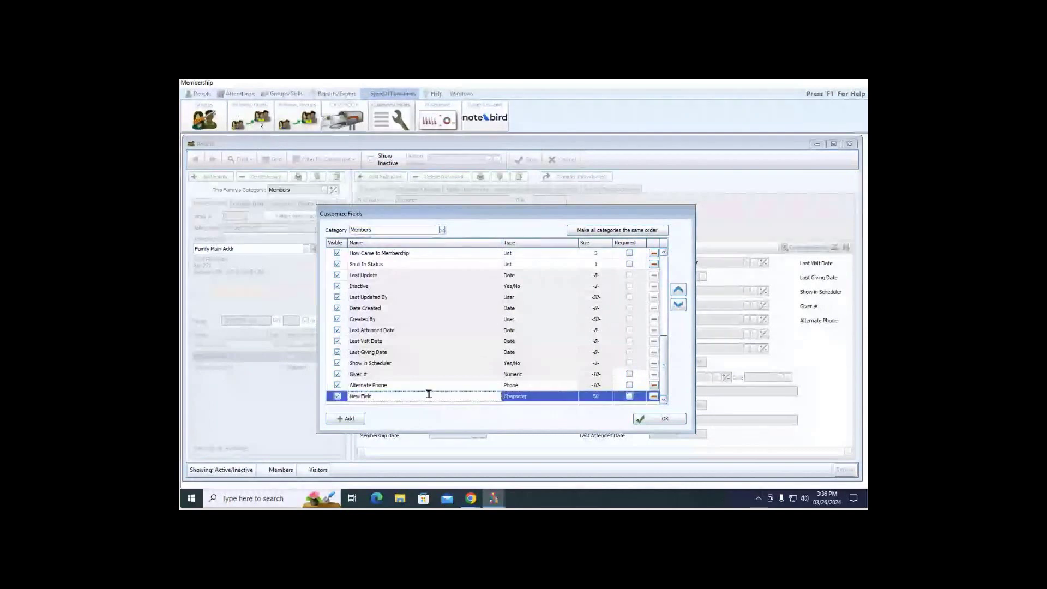
click(389, 389)
click(379, 397)
drag(385, 395, 350, 398)
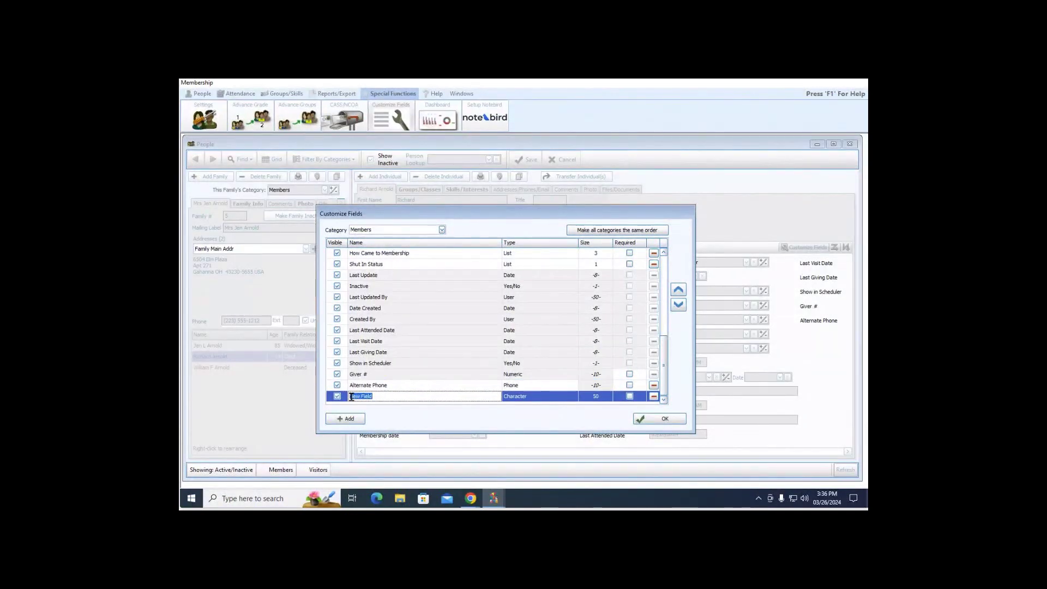
text(Fi)
text(st)
key(BackSpace)
key(BackSpace)
key(BackSpace)
text(est)
click(553, 397)
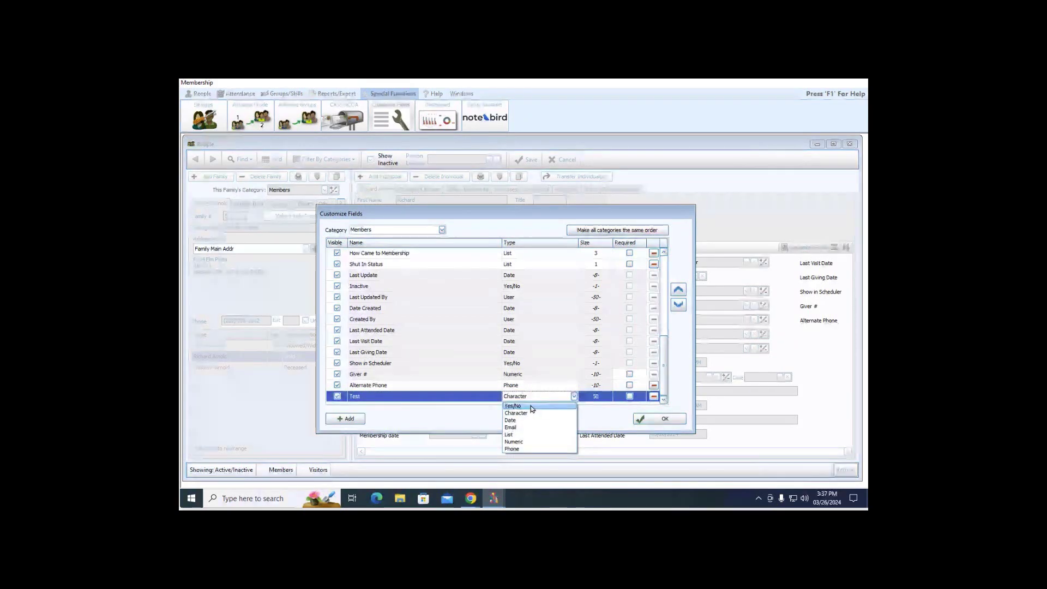
click(540, 412)
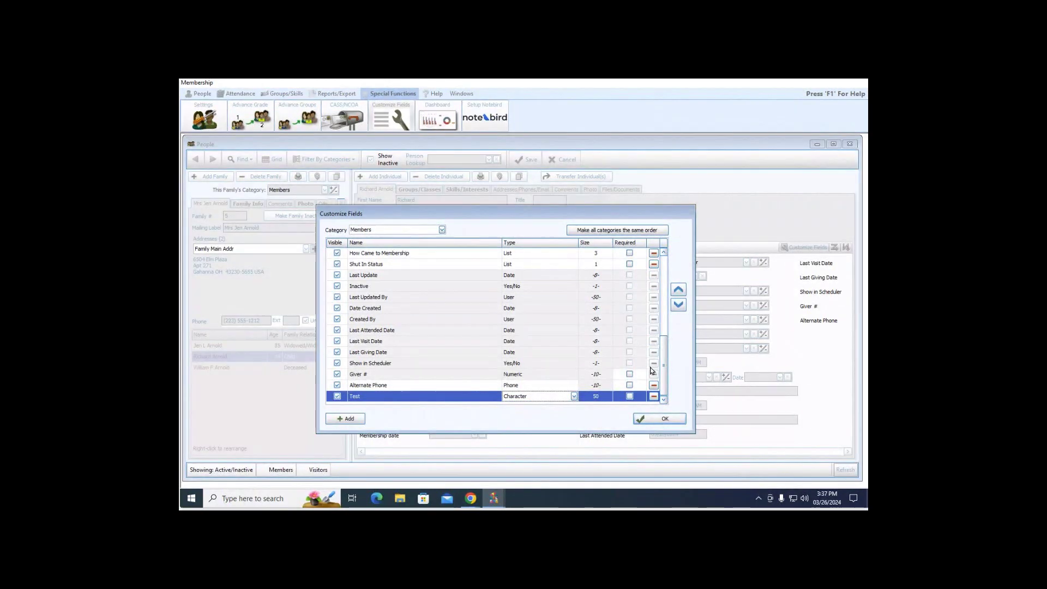
Move the Test field up the field order so that it sits directly below Family Relation
click(677, 289)
click(678, 289)
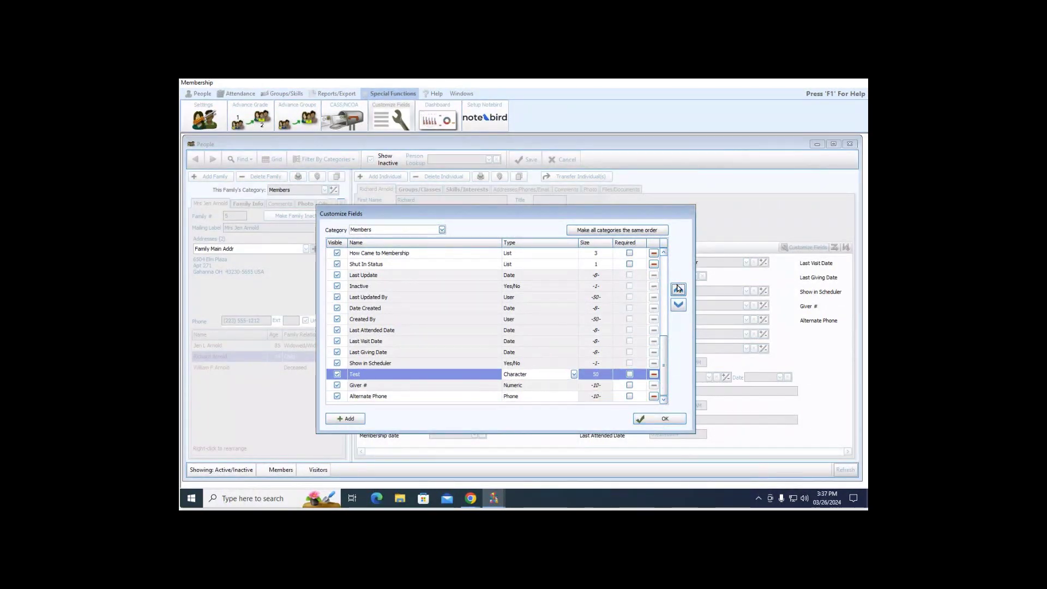
click(678, 289)
click(678, 289)
click(678, 289)
click(678, 289)
click(678, 289)
click(678, 289)
click(678, 289)
click(678, 289)
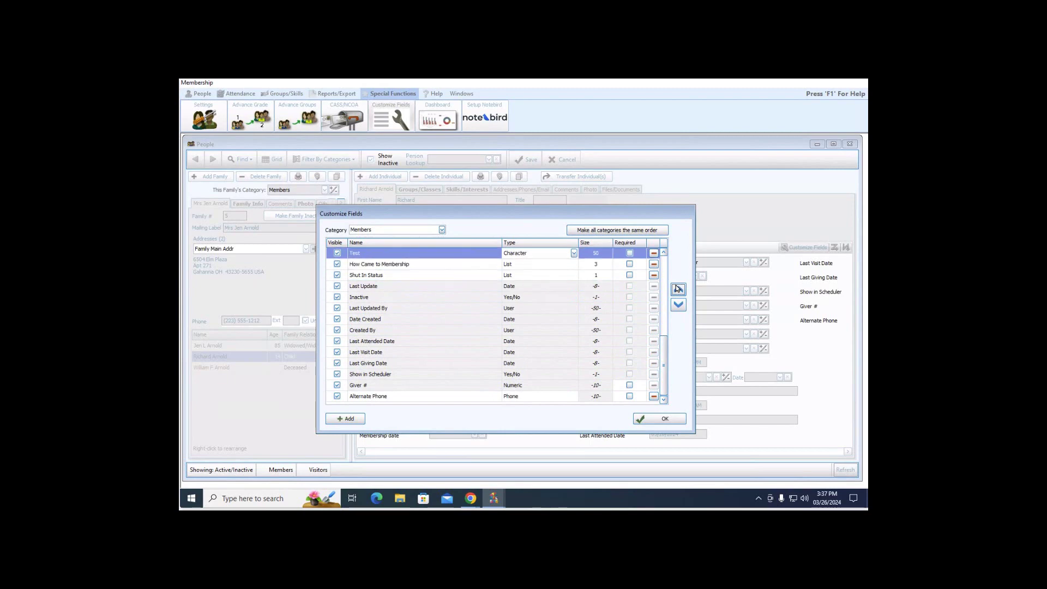
click(678, 289)
click(678, 289)
click(677, 289)
click(677, 289)
click(678, 289)
click(678, 289)
click(678, 289)
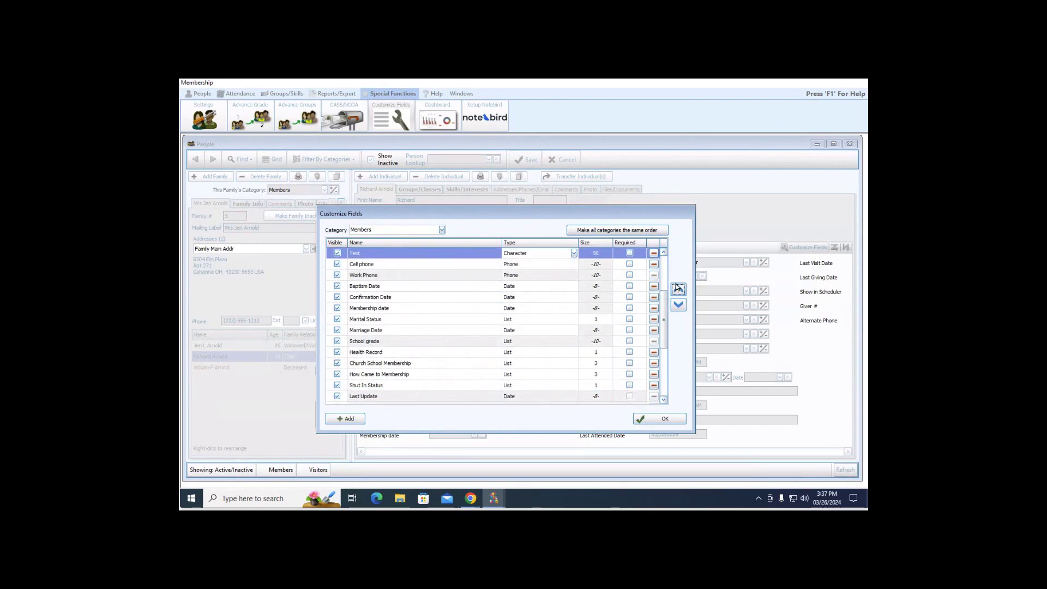
click(678, 289)
click(678, 289)
click(678, 289)
Check the list of family category codes and set the open visitor family's category to Members
click(333, 189)
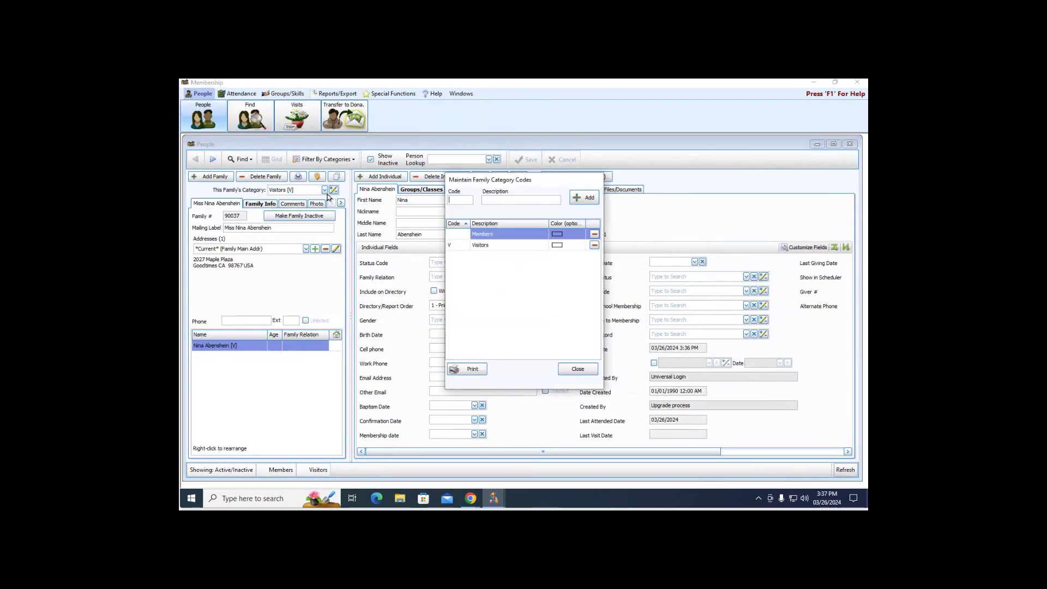
click(588, 375)
click(324, 189)
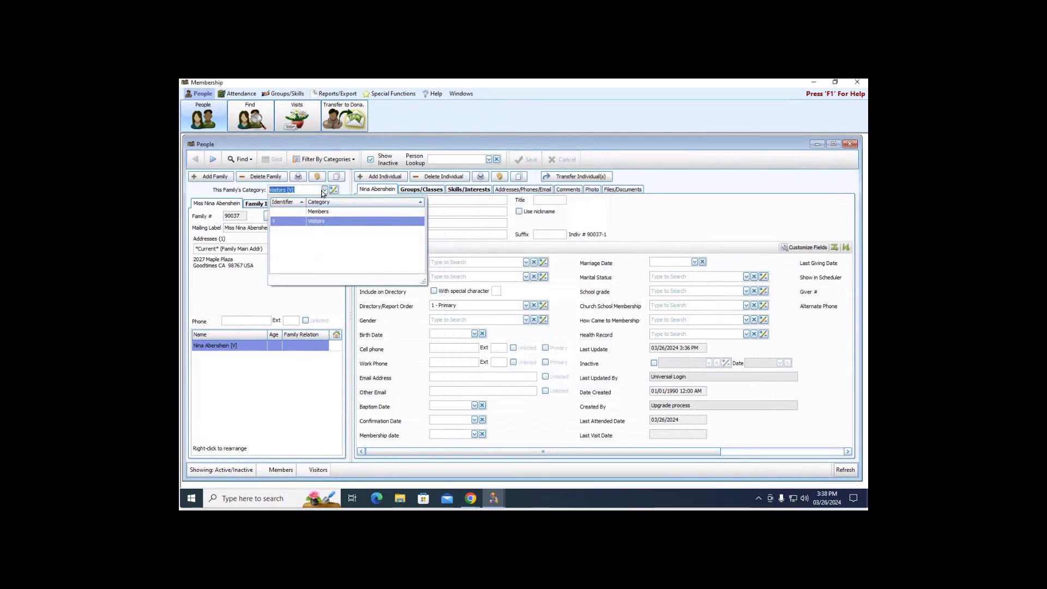
click(288, 203)
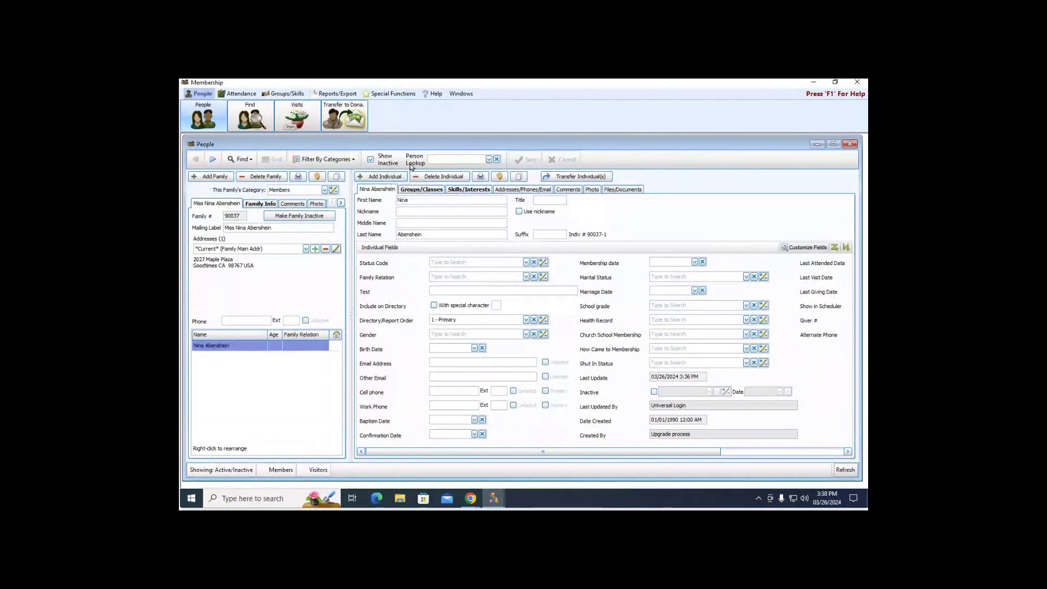
Look up people by the first letters of a first name and dismiss the list of matches
click(453, 159)
text(sal)
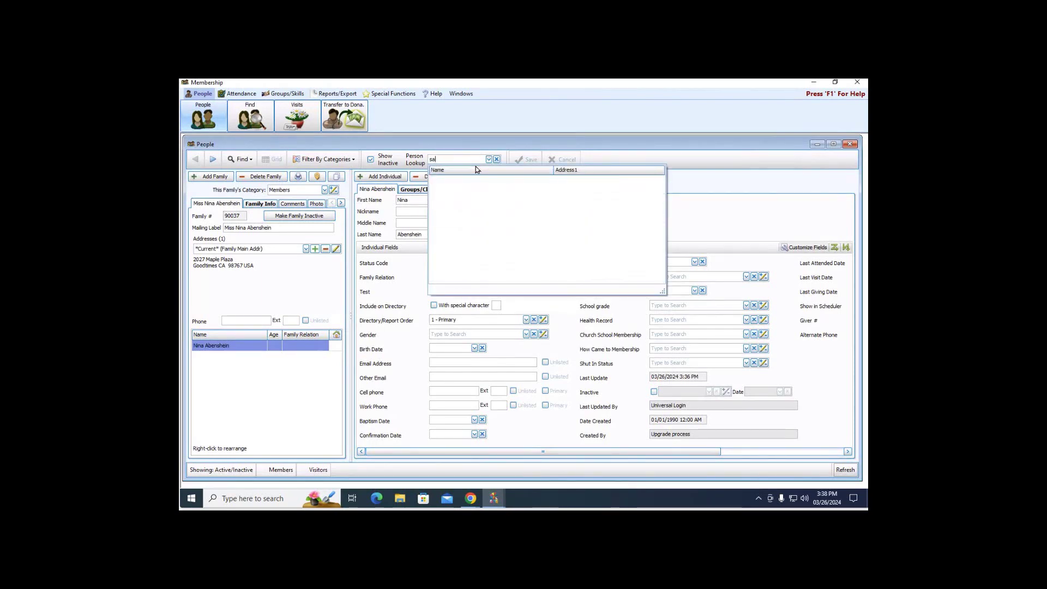
key(BackSpace)
text(,)
key(BackSpace)
text(m)
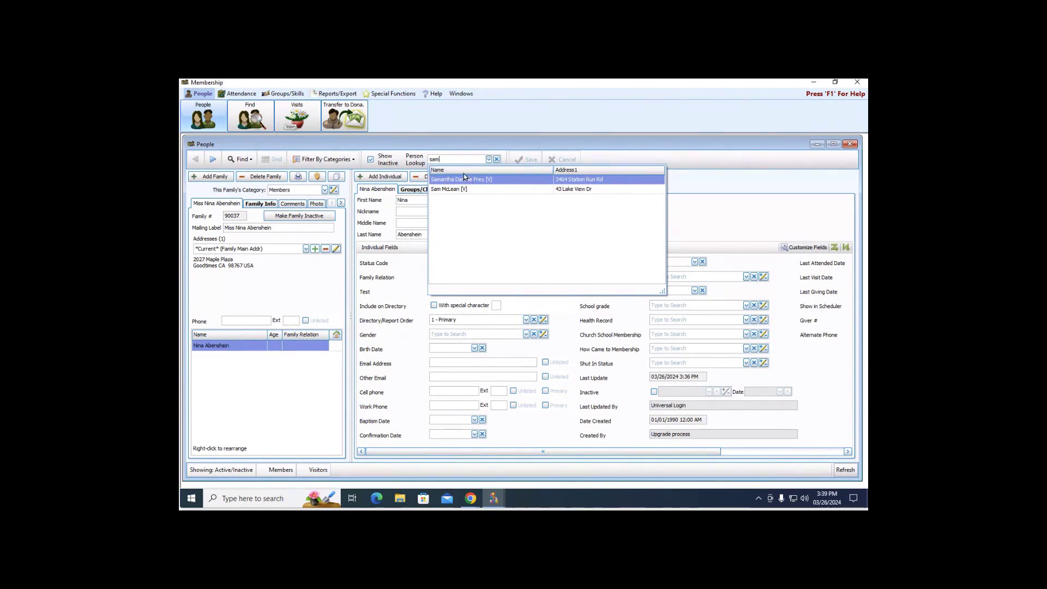
click(459, 146)
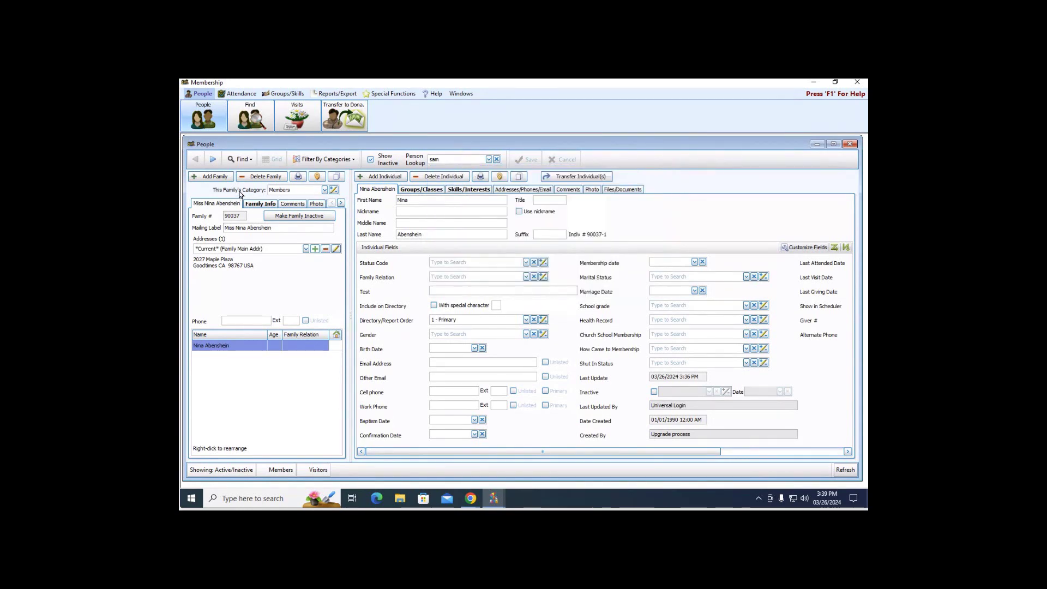
Examine the category choices for the family and the maintenance list where category codes are added, and close it
click(325, 189)
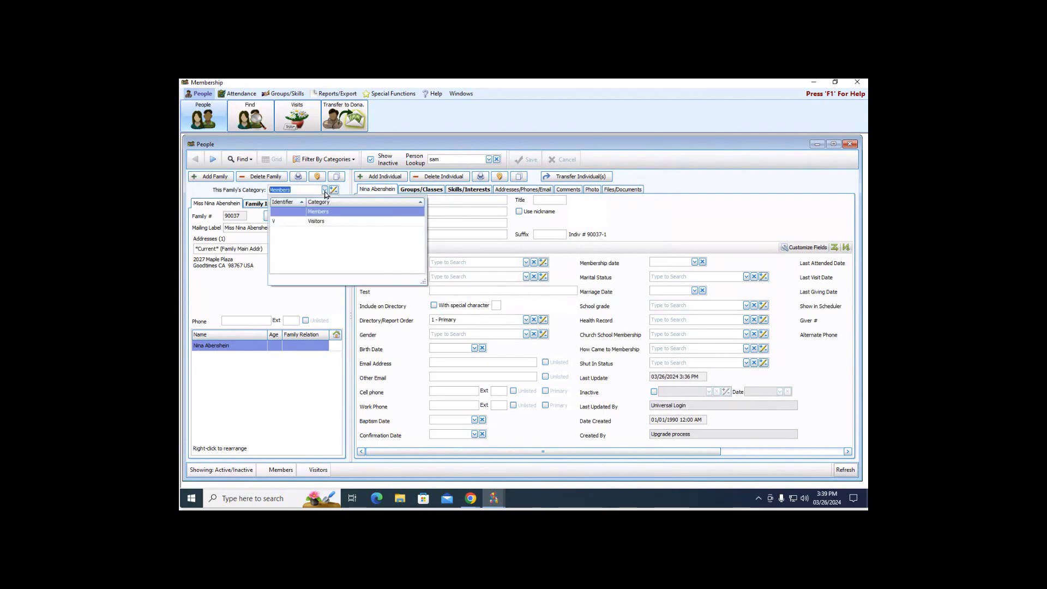
click(325, 190)
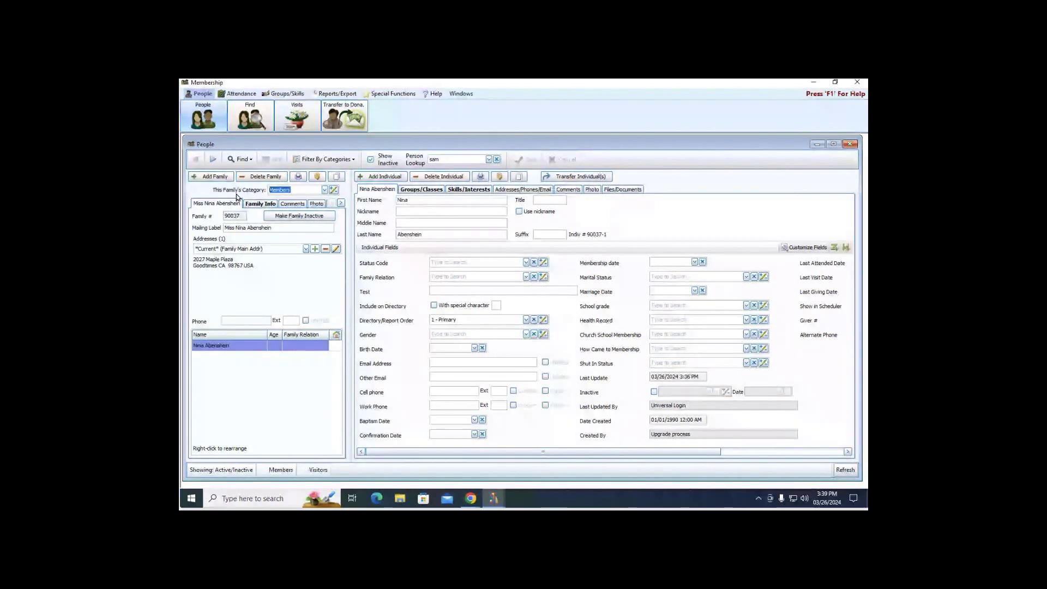
click(334, 191)
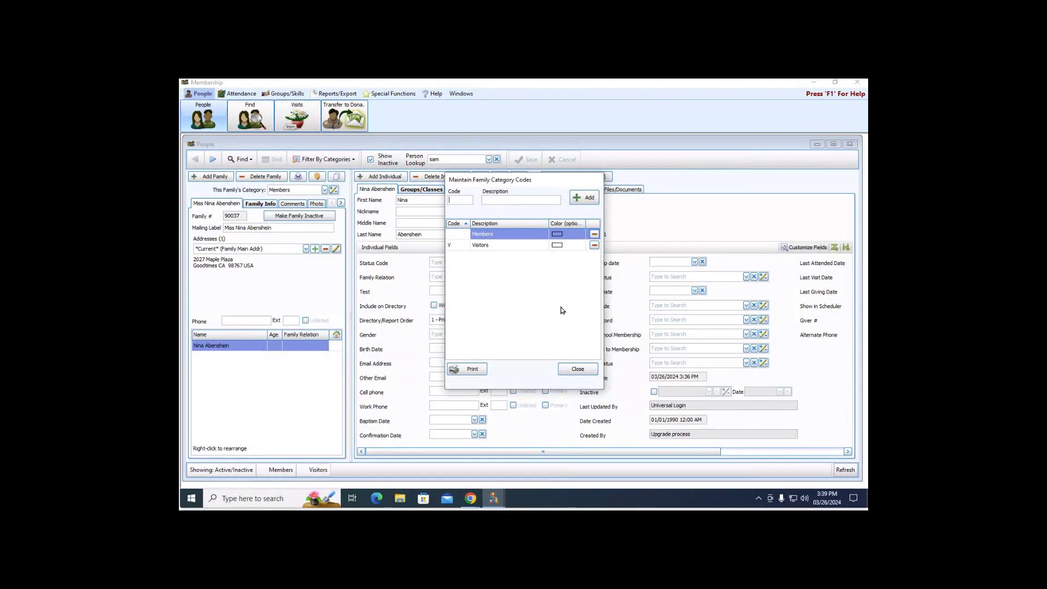
click(577, 371)
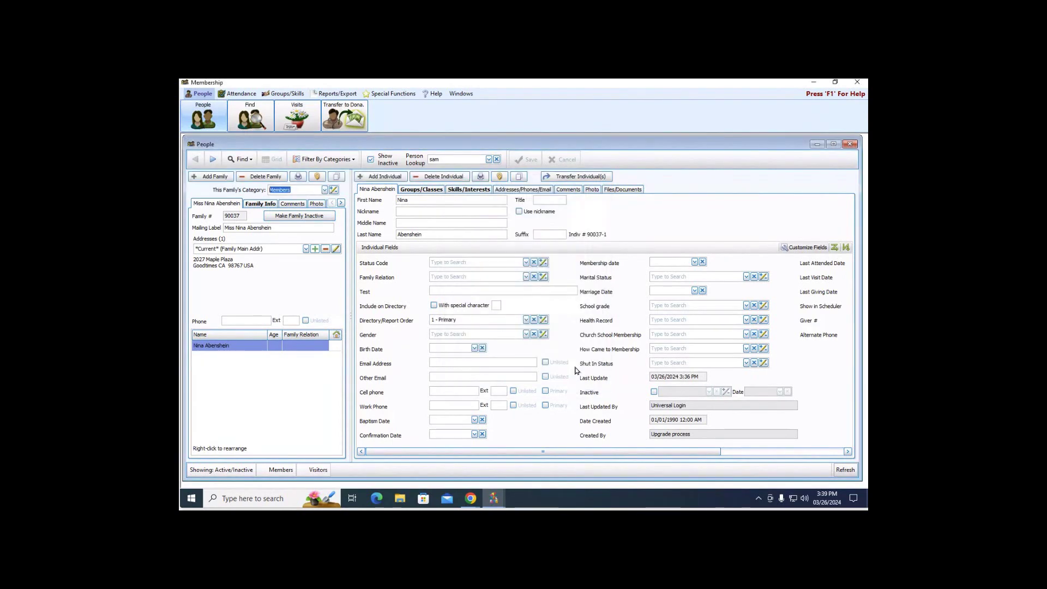
Open Attendance Entry, view the division, department and category choices, and limit the entry to events without groups and classes
click(232, 98)
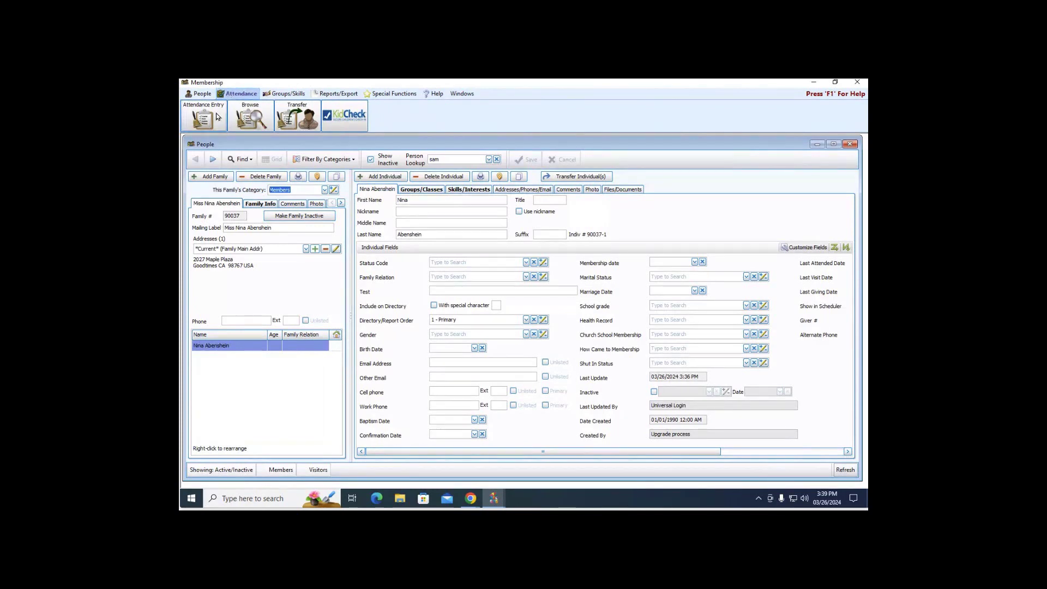
click(217, 117)
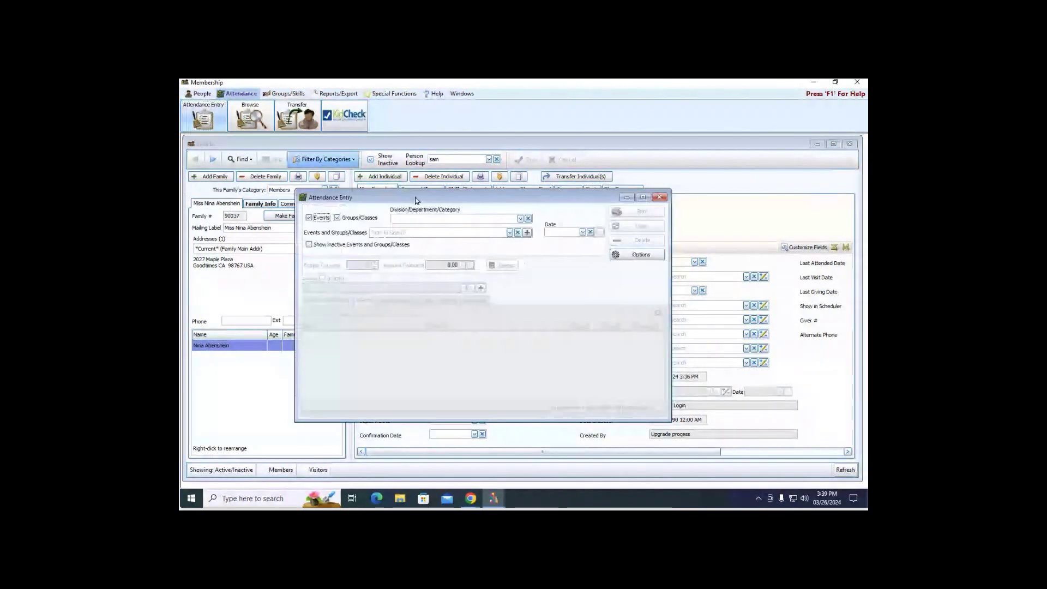
click(520, 218)
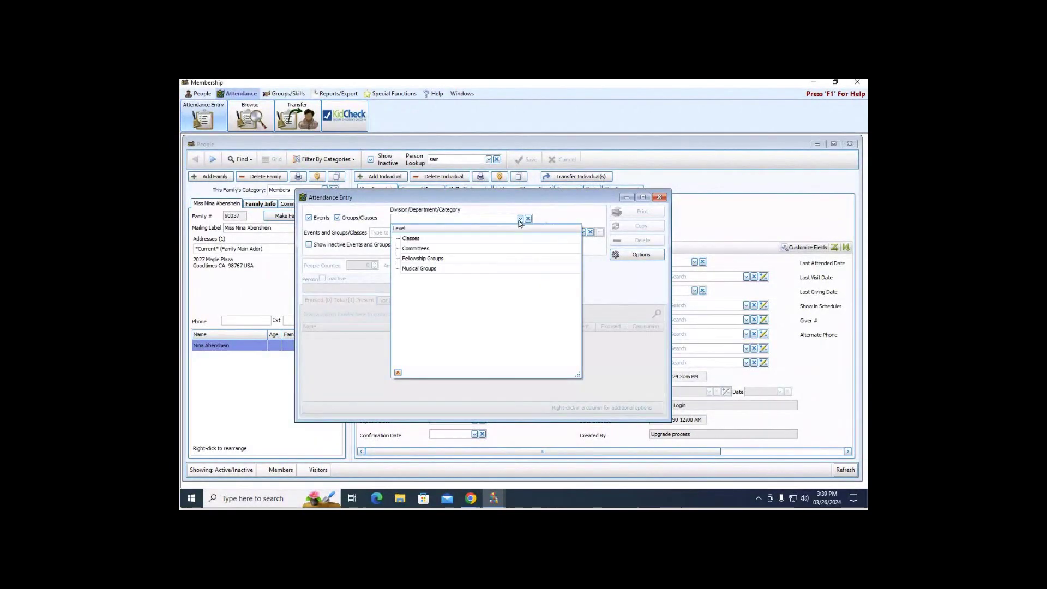
click(315, 220)
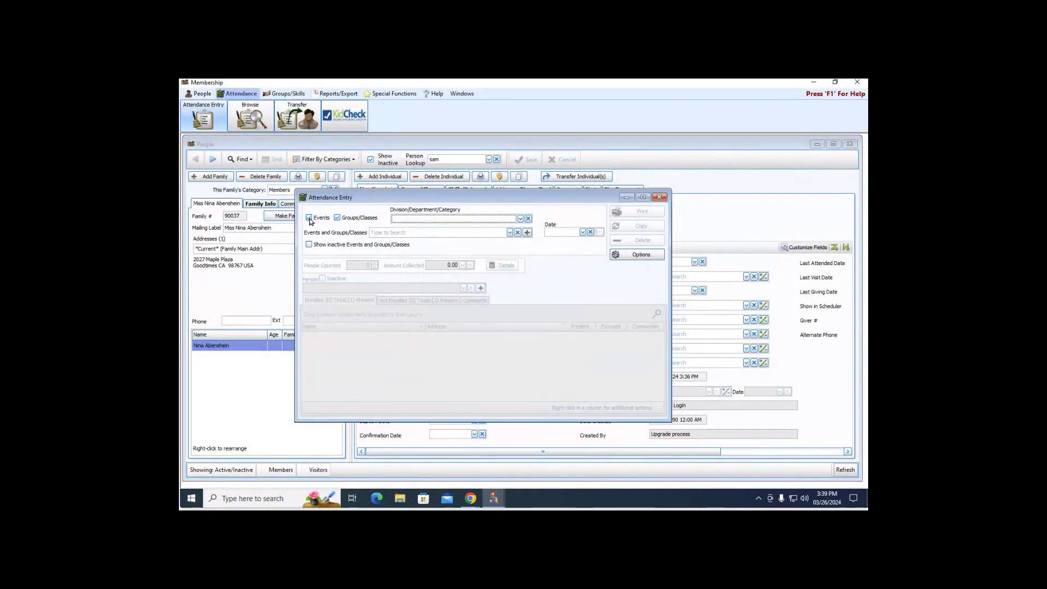
click(342, 219)
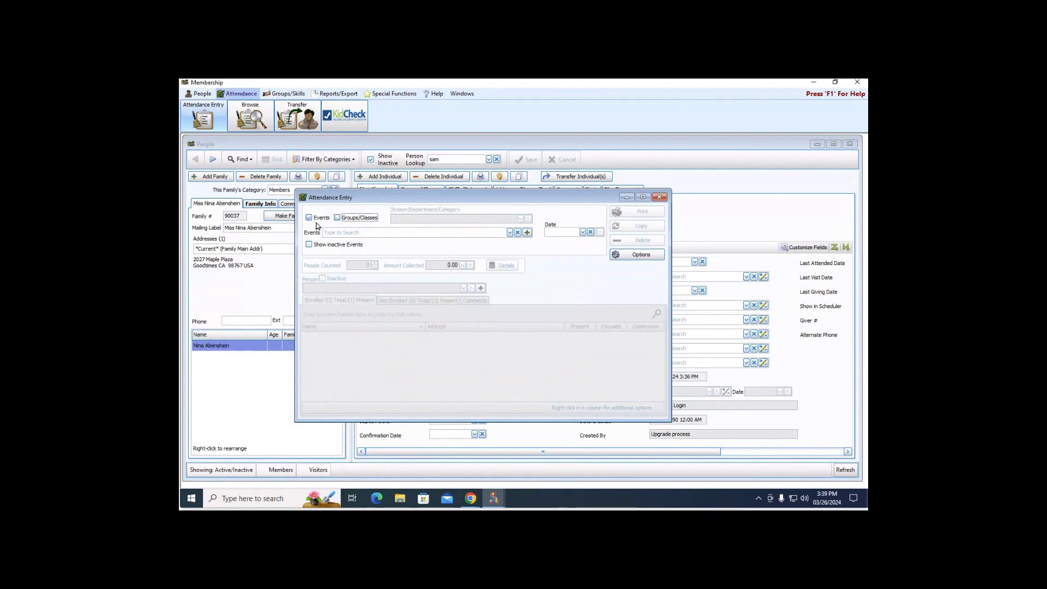
Load the Sunday AM Worship attendance for 02/25/2024, review the potential attendees, and close the attendance entry
click(510, 233)
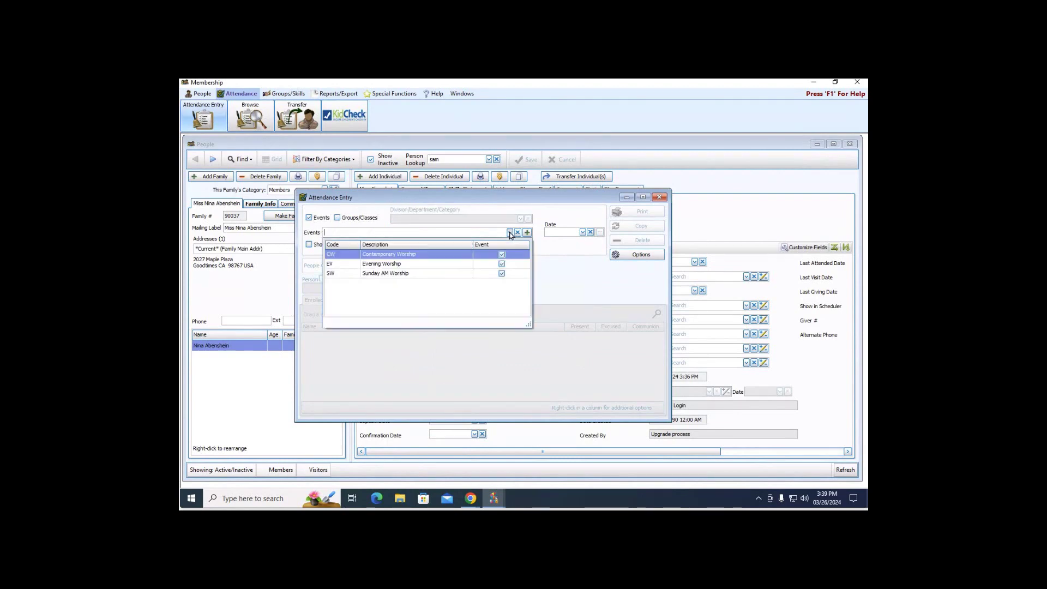
click(390, 274)
click(583, 232)
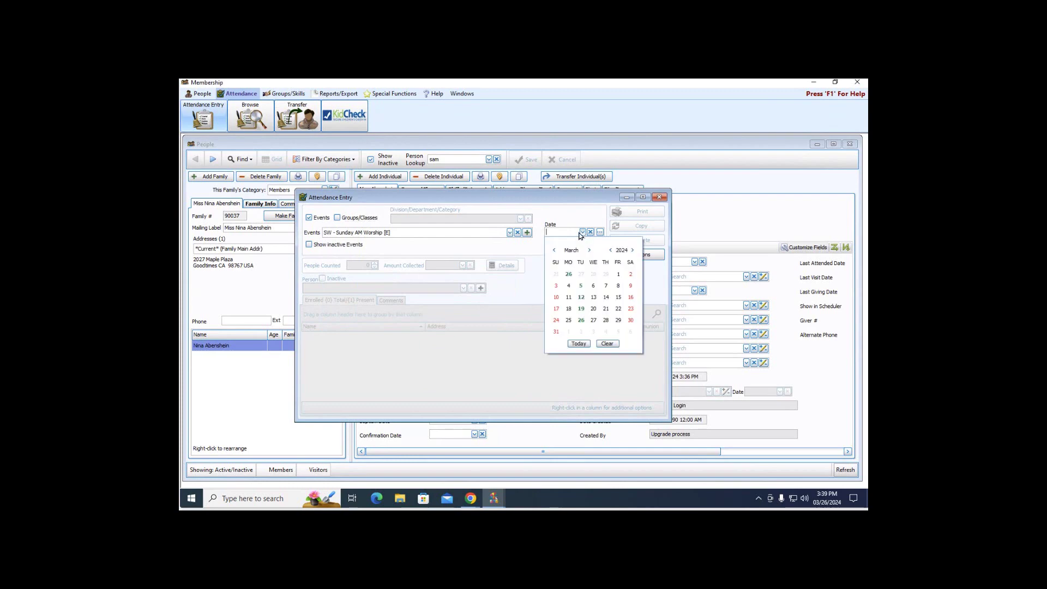
click(556, 275)
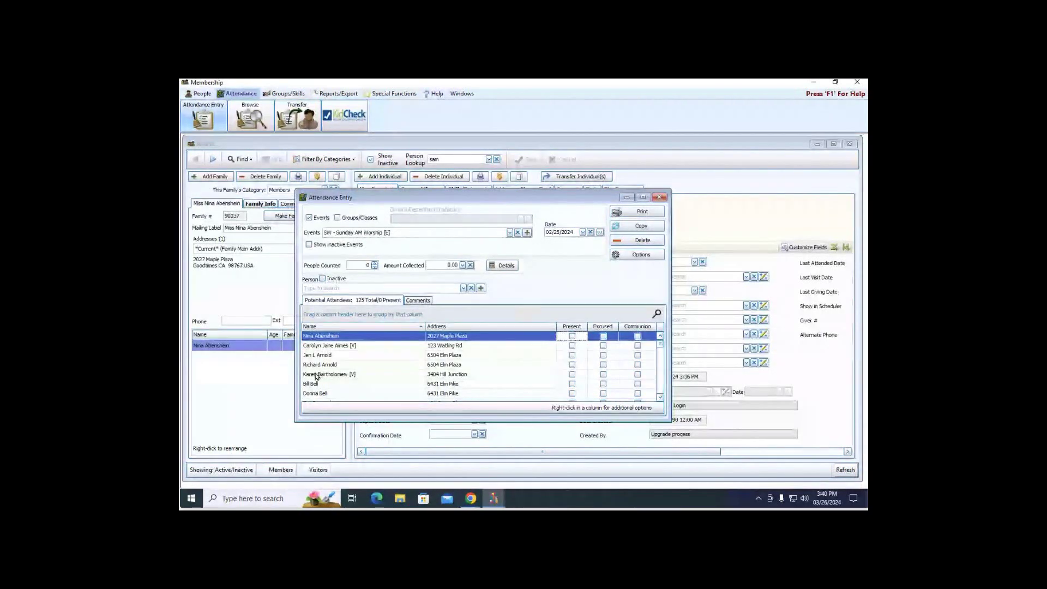
click(660, 197)
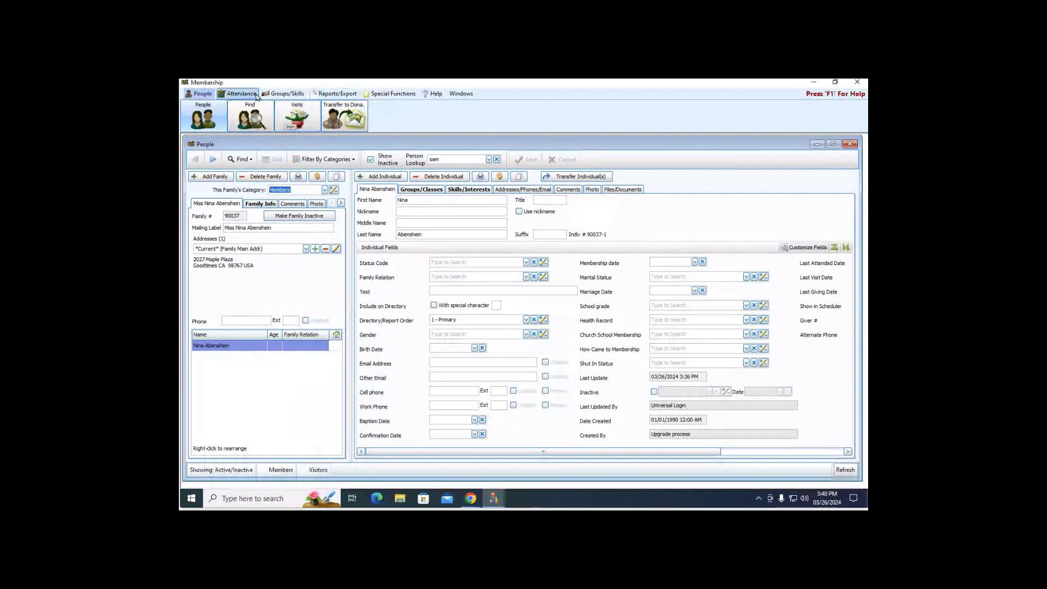
Review the special functions, including the Notebird setup, and open the Membership Dashboard to examine its charts
click(387, 94)
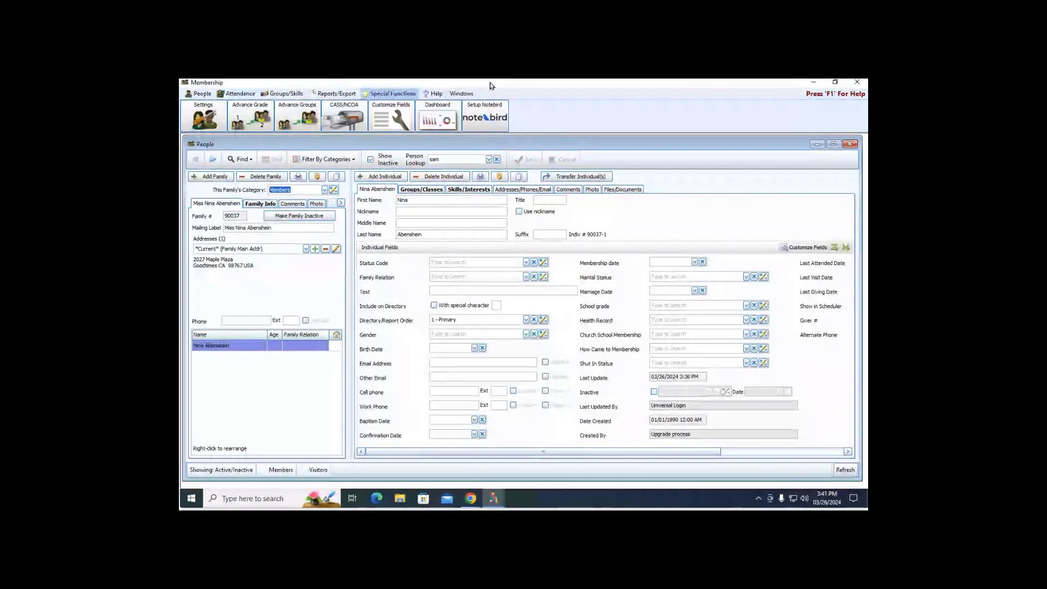
click(485, 122)
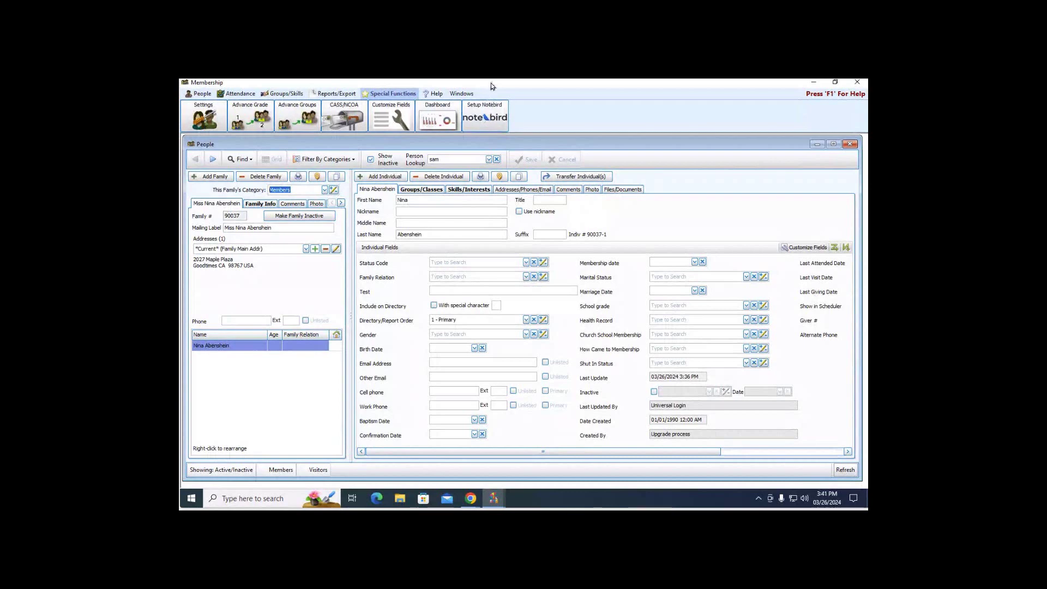
click(483, 125)
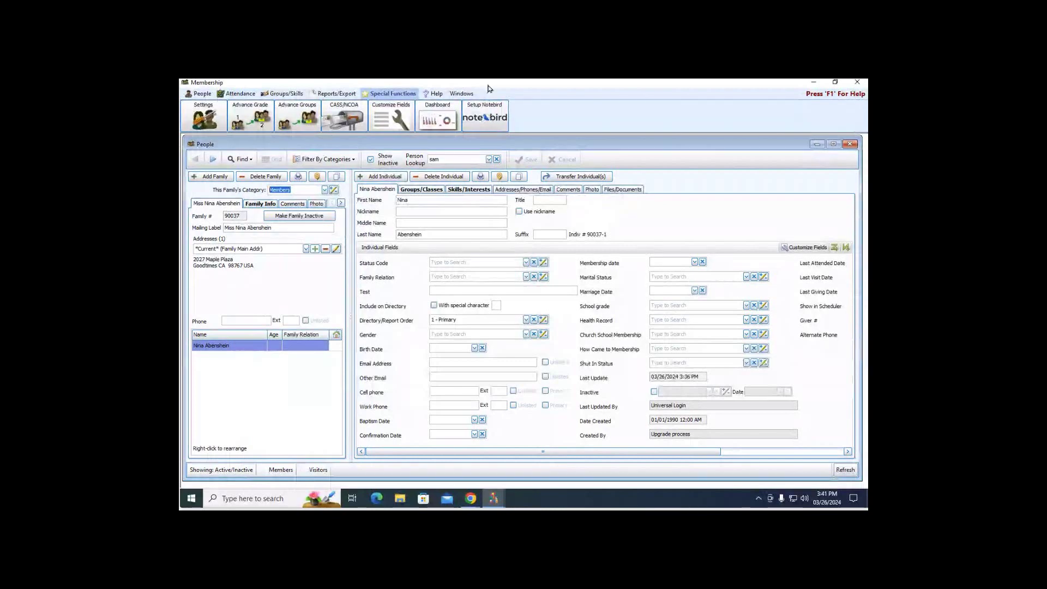
click(437, 118)
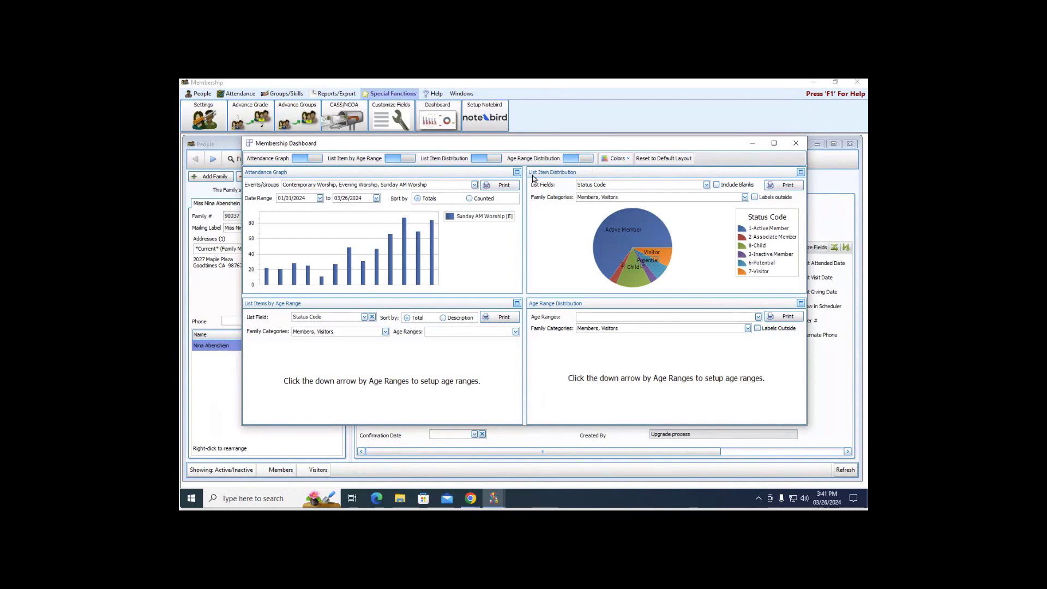
View the list field choices for the List Item Distribution chart, keep Status Code, and open the chart's print preview
click(707, 186)
click(627, 253)
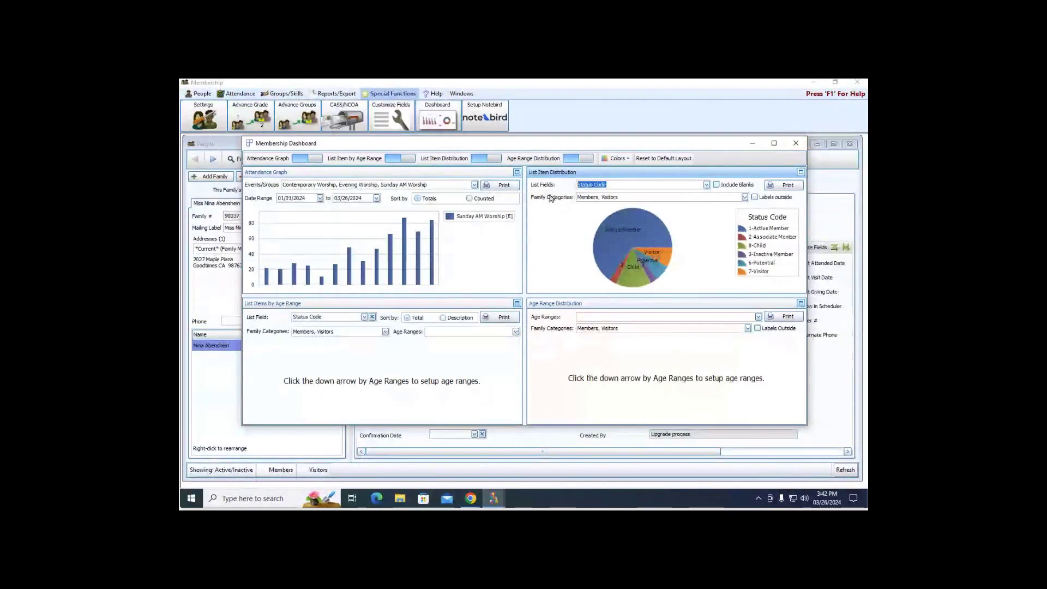
click(786, 185)
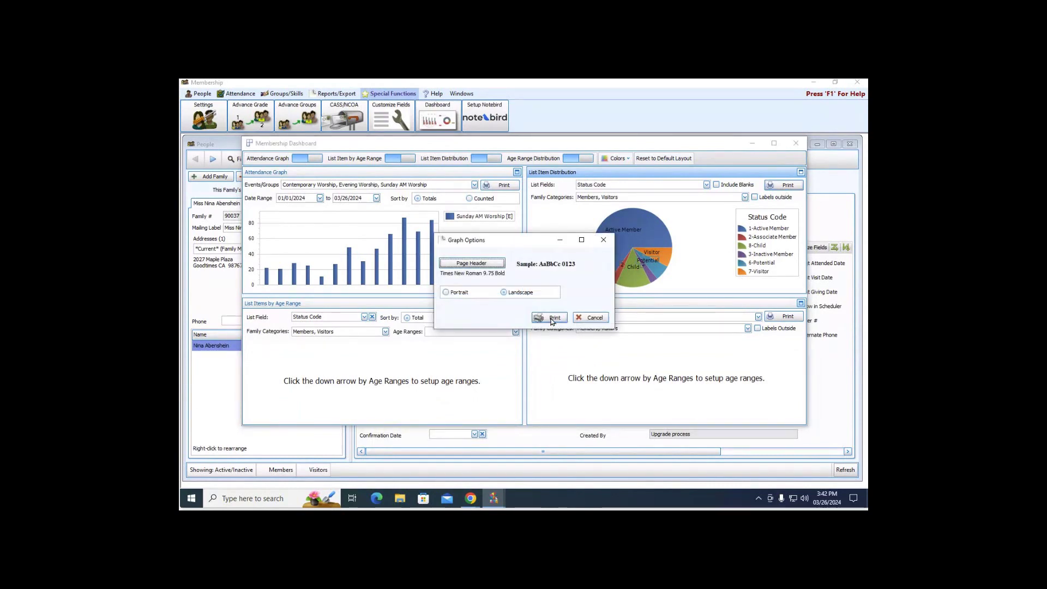
click(552, 320)
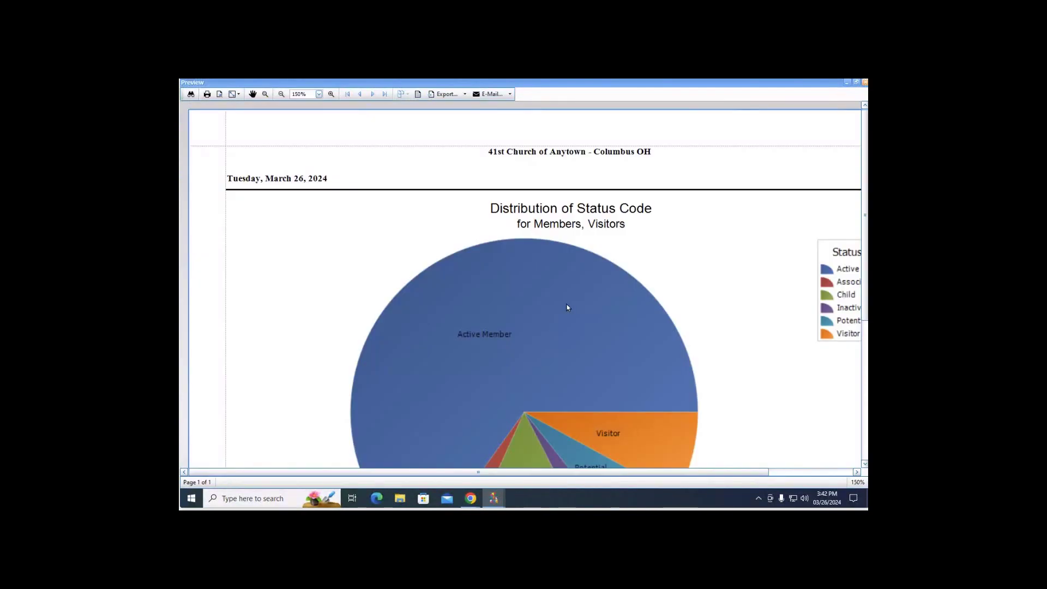
Examine the Status Code distribution pie chart in the print preview, and close the preview and the Membership Dashboard
scroll(693, 246, down, 1)
scroll(693, 246, down, 1)
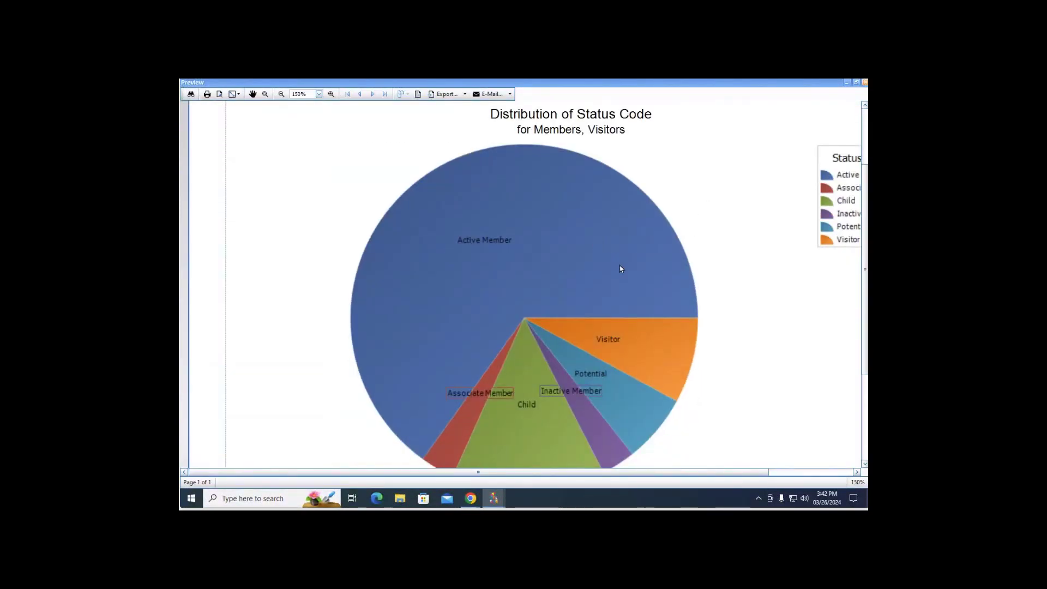
scroll(620, 268, up, 1)
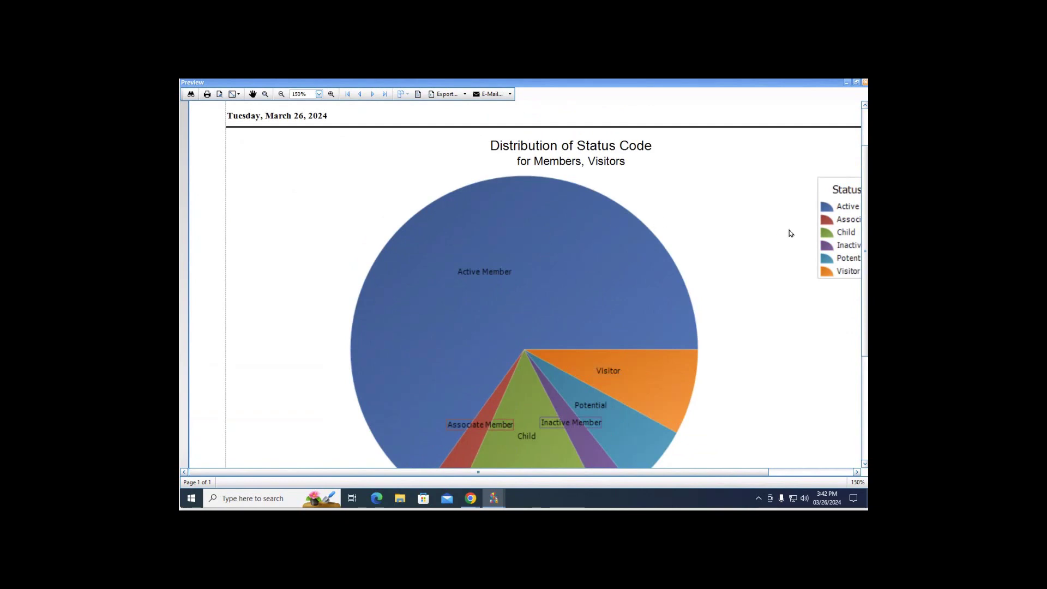
scroll(730, 246, down, 1)
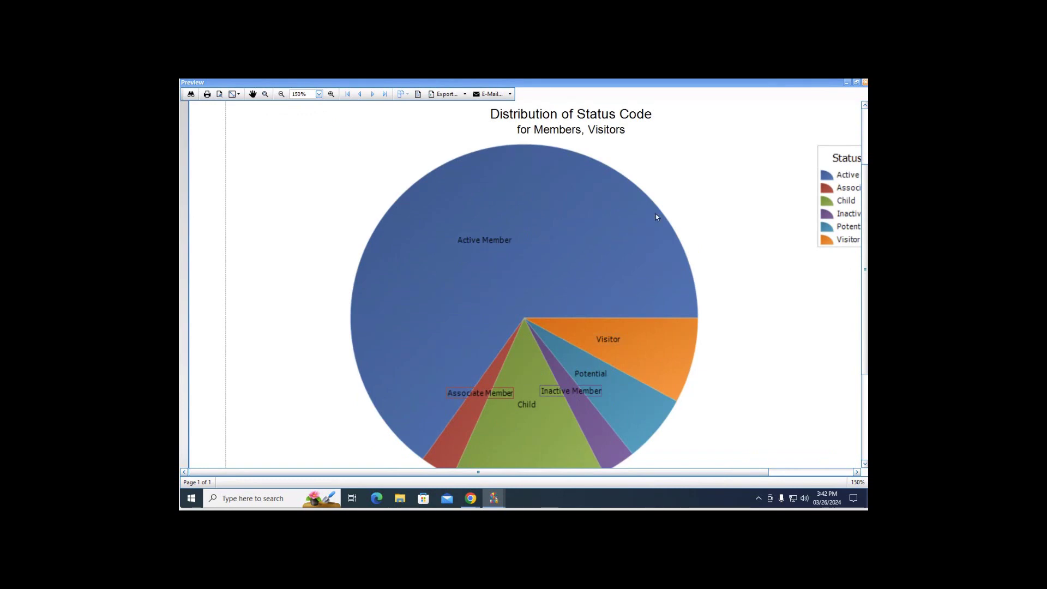
click(865, 82)
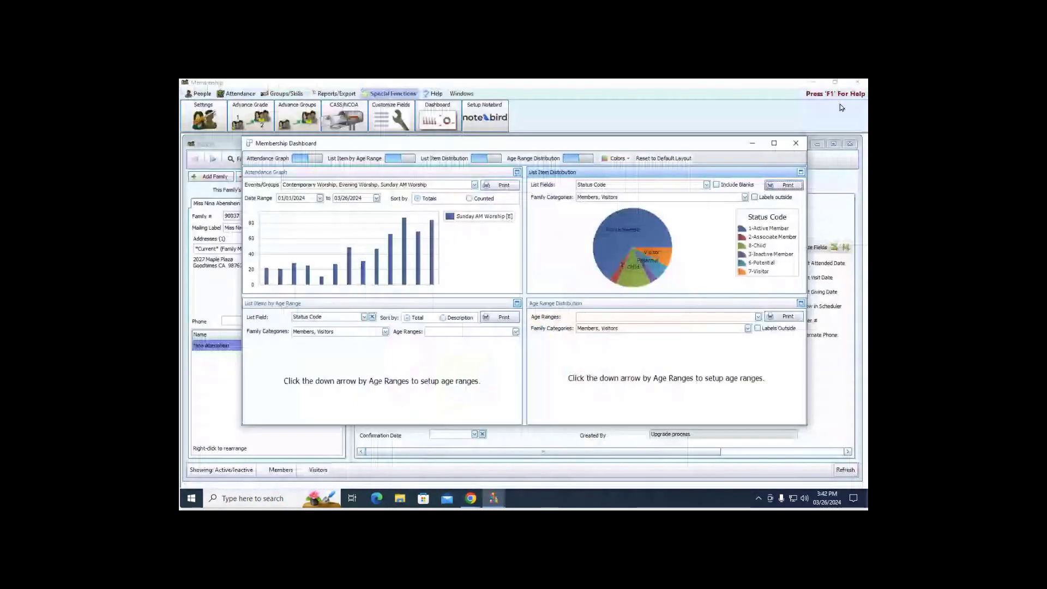
click(795, 144)
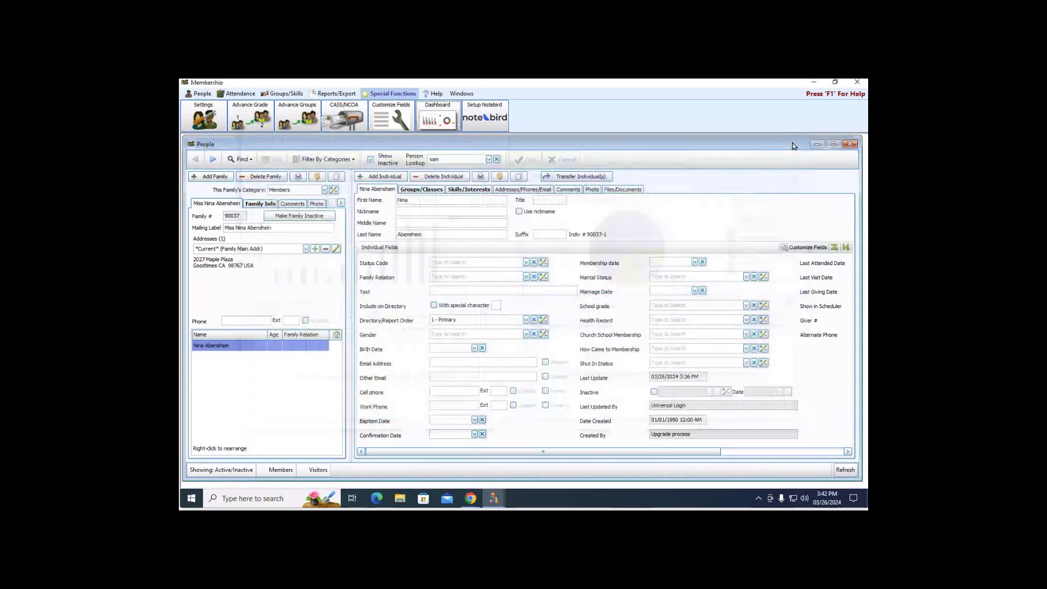
Review the attendance, groups and skills, and reports and export functions
click(240, 94)
click(283, 95)
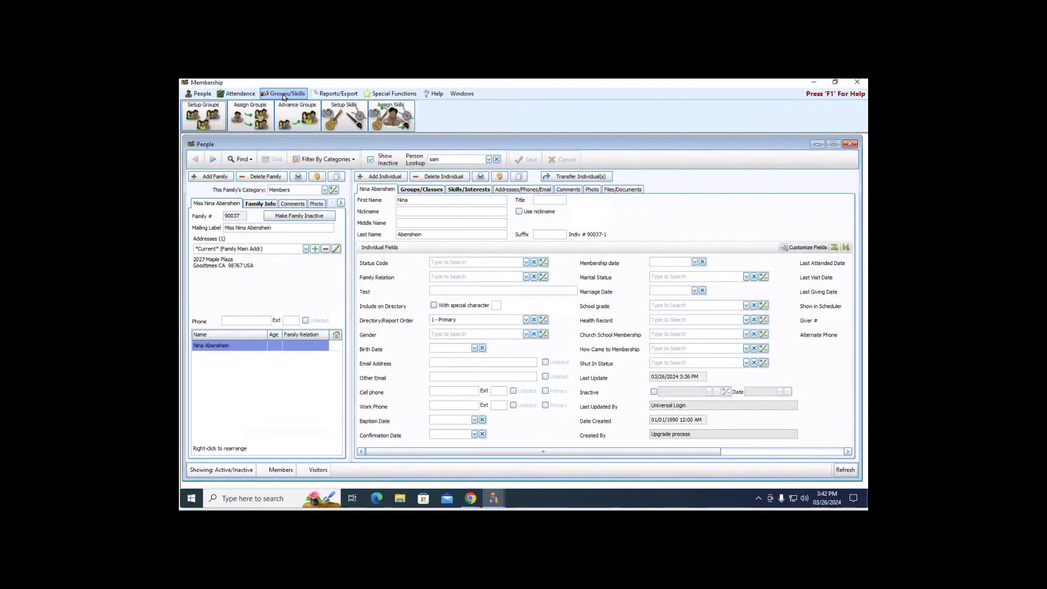
click(336, 94)
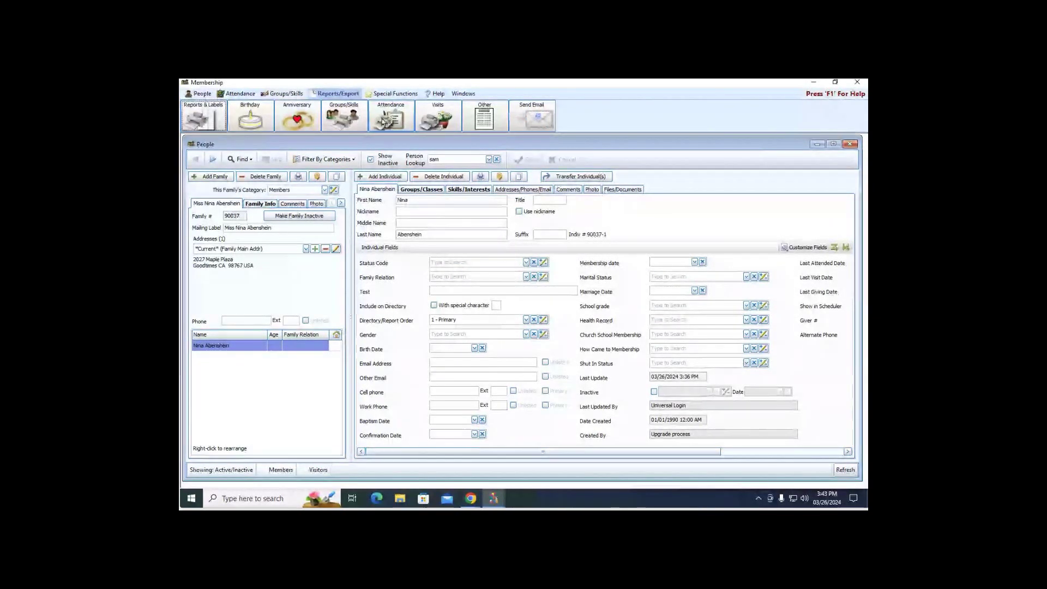
Start a Reports/Directory/Export report, keep the Members and Visitors selection, view the Basic layouts, and set the report type to Directory
click(207, 119)
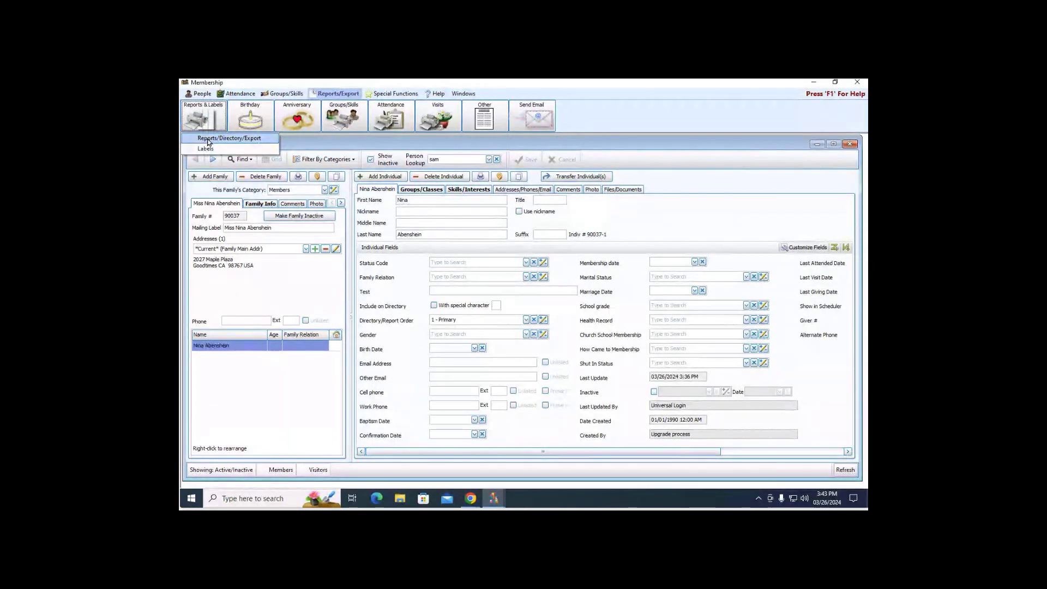
click(208, 140)
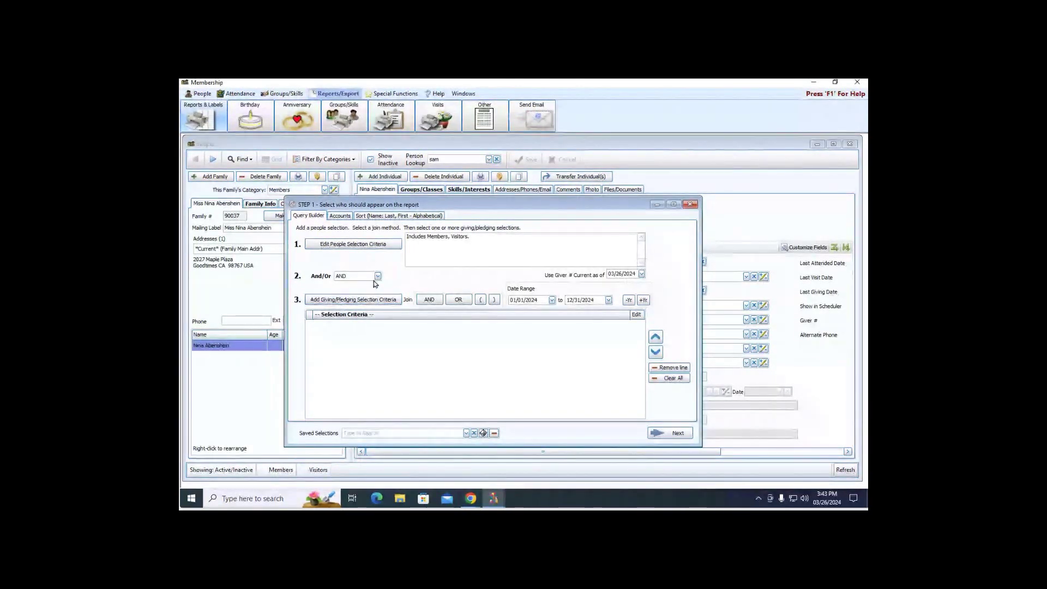
click(375, 301)
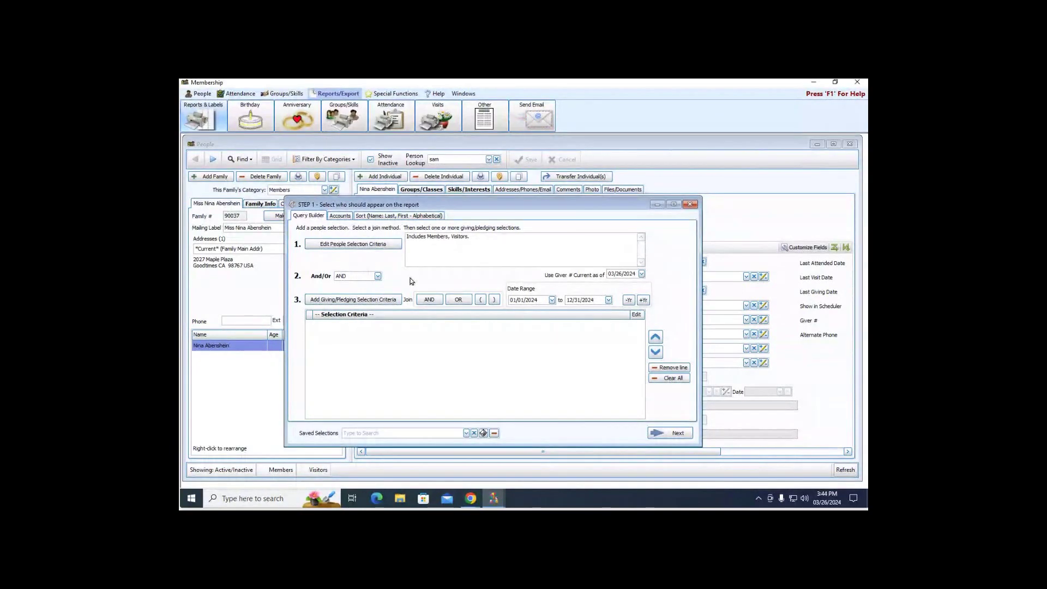
click(669, 432)
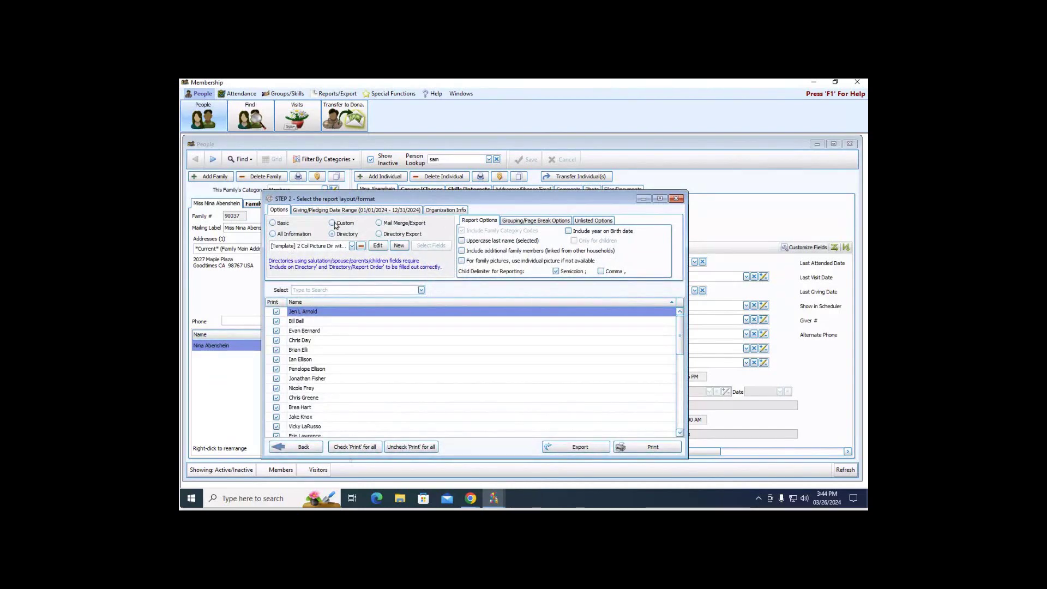
click(273, 223)
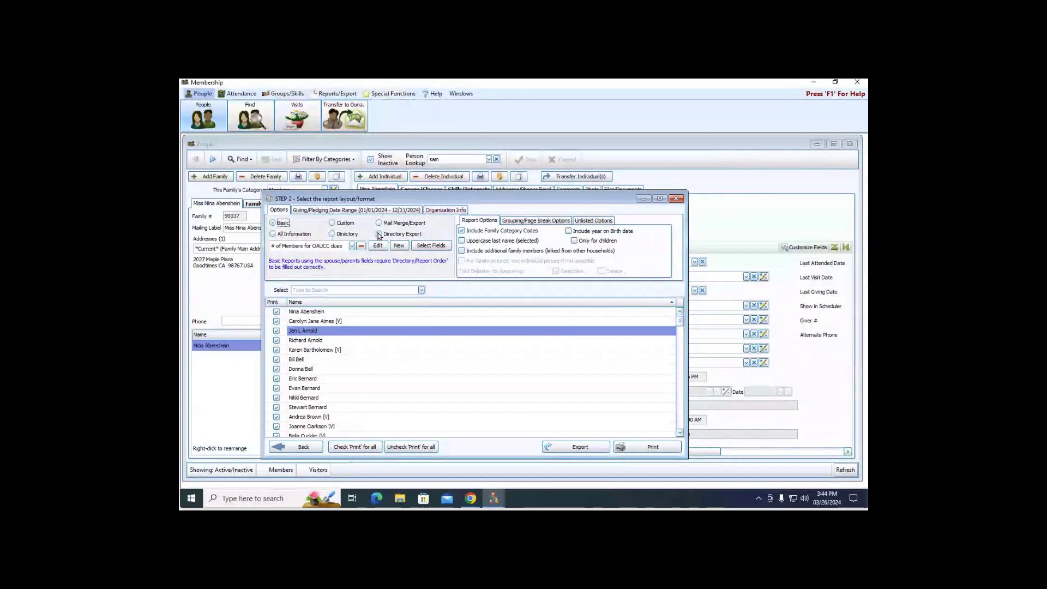
click(332, 234)
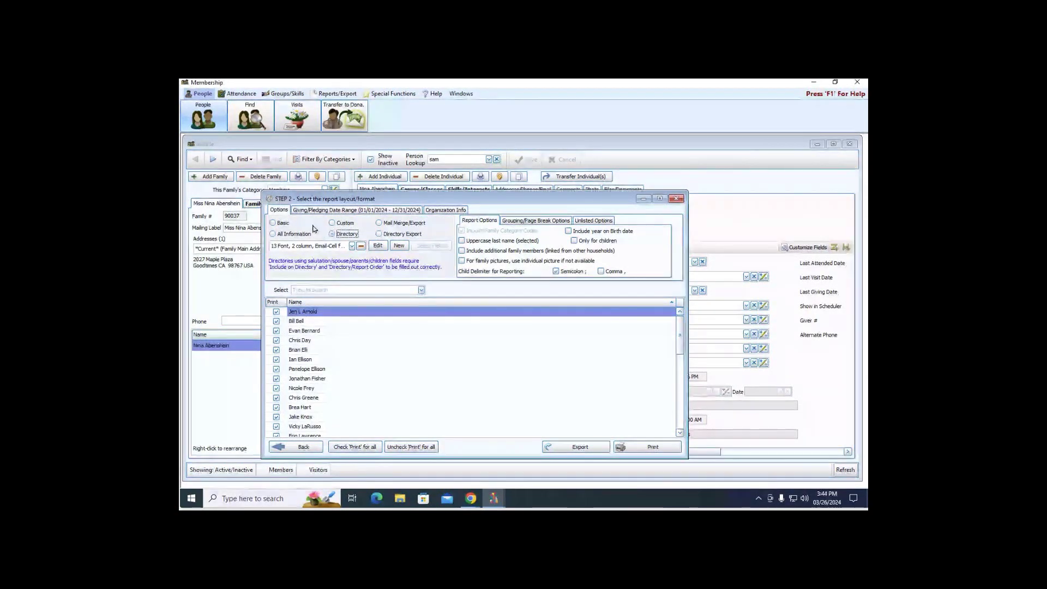
Look through the directory layouts, choose "[Template] Simple Picture Directory", and generate its print preview
click(352, 247)
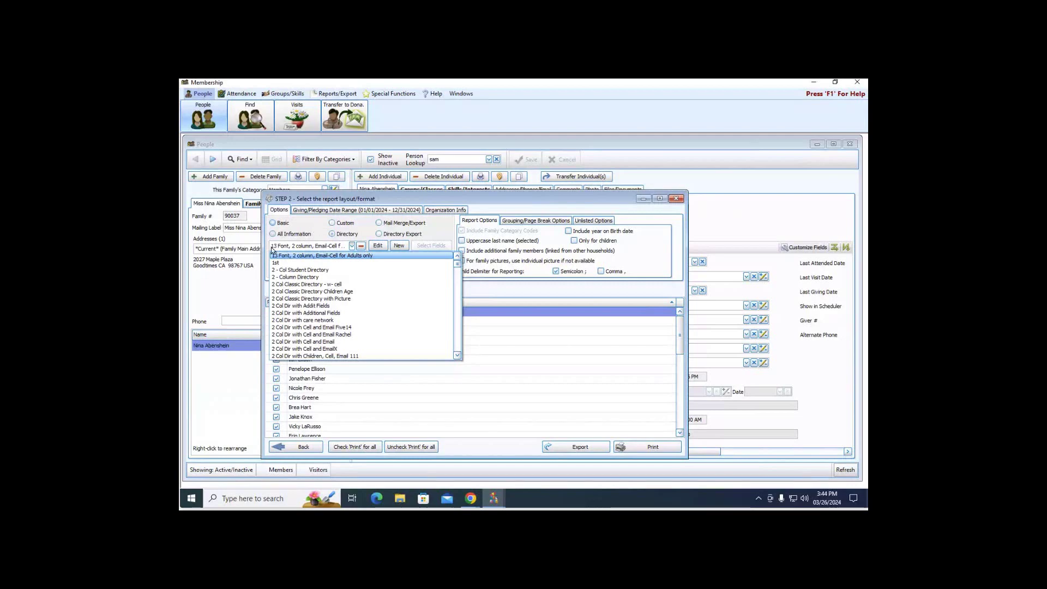
scroll(357, 310, down, 1)
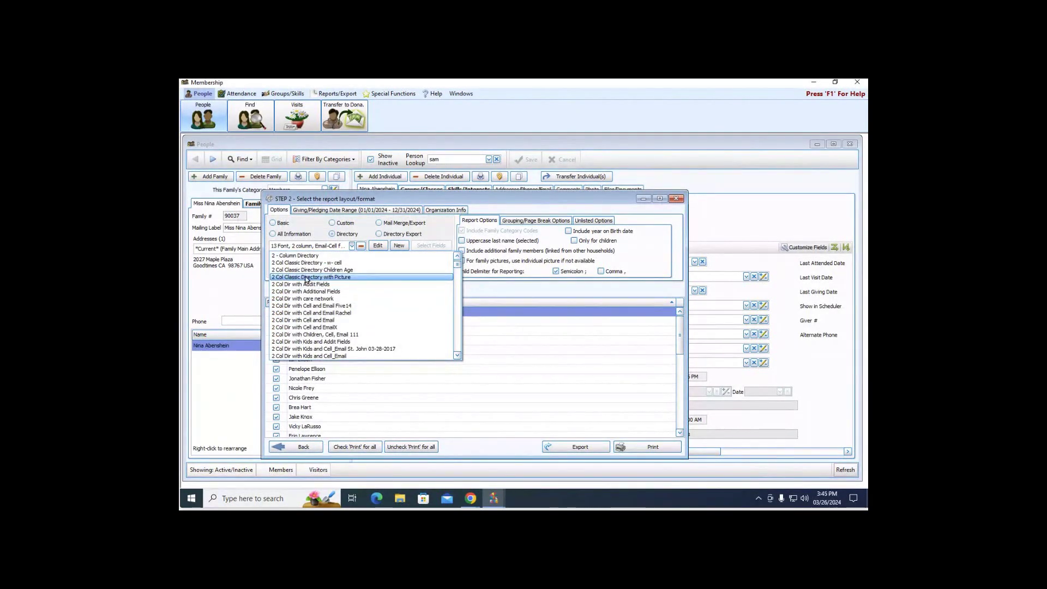
scroll(306, 279, up, 1)
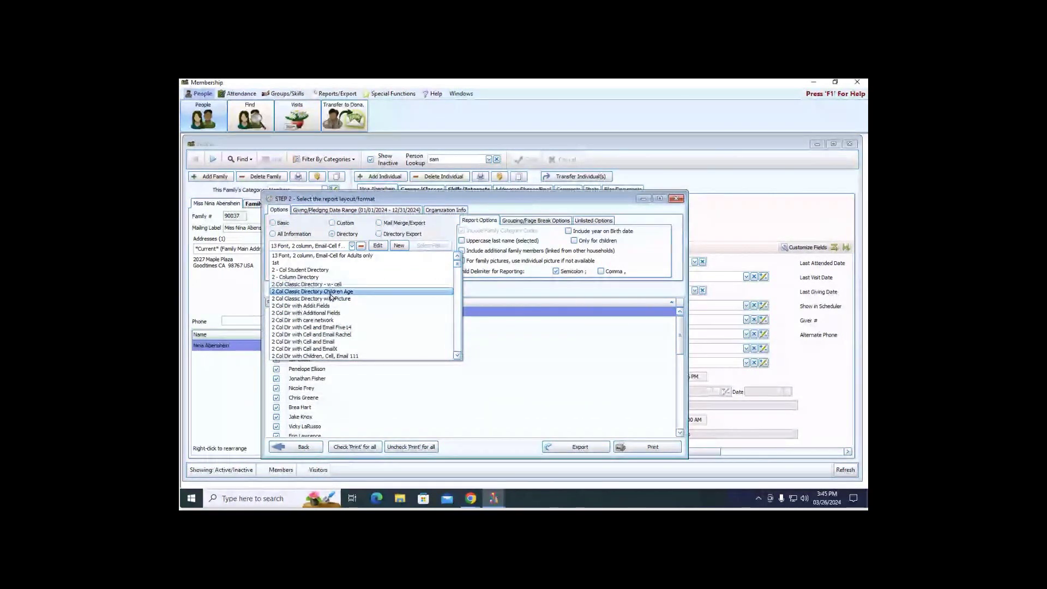
scroll(325, 296, down, 5)
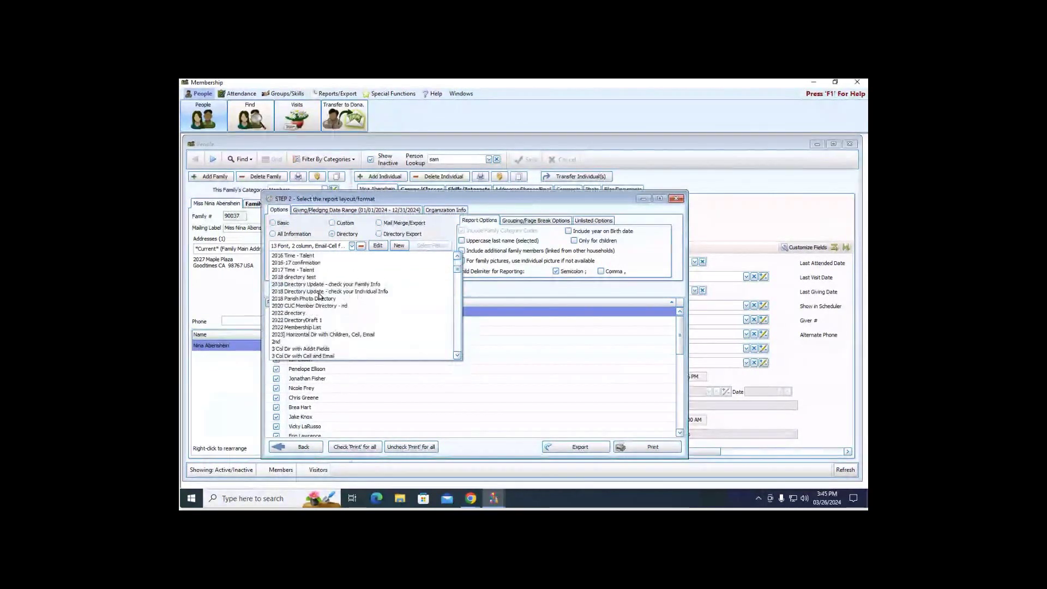
scroll(321, 296, down, 5)
scroll(321, 296, down, 15)
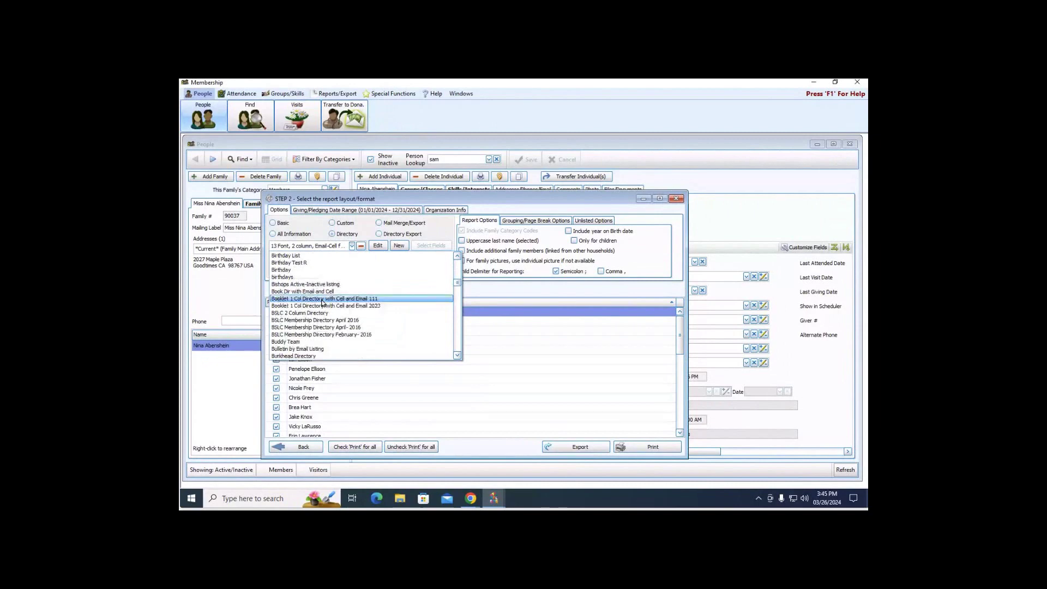
scroll(323, 305, down, 15)
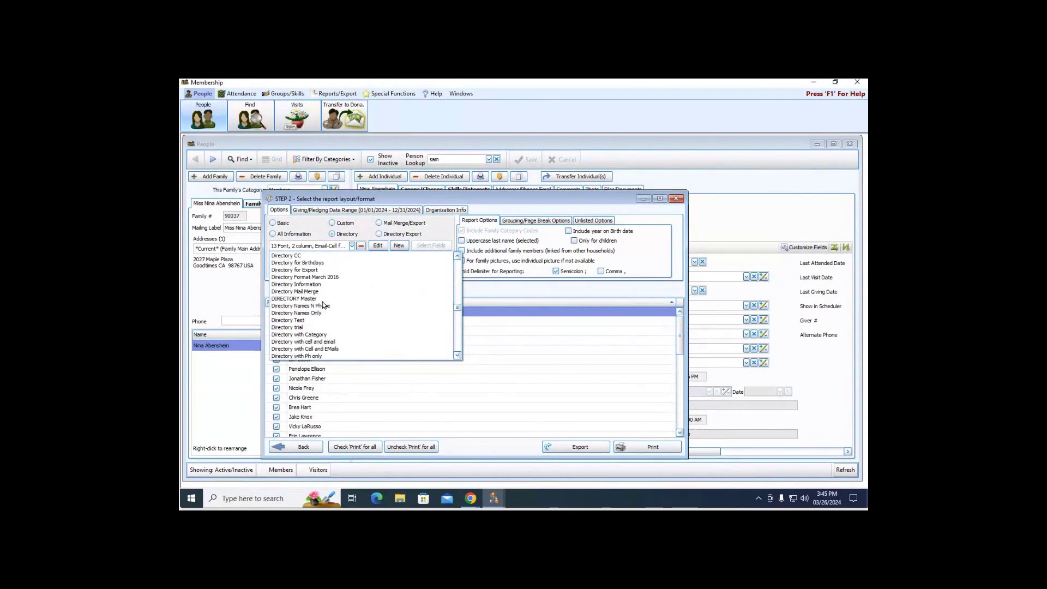
scroll(326, 309, down, 15)
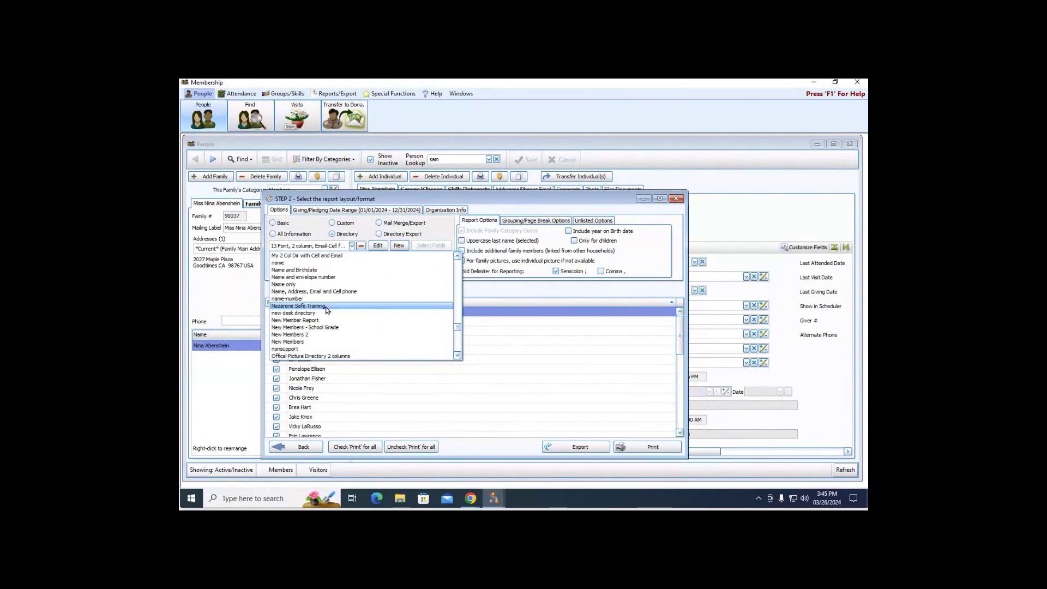
scroll(328, 307, down, 5)
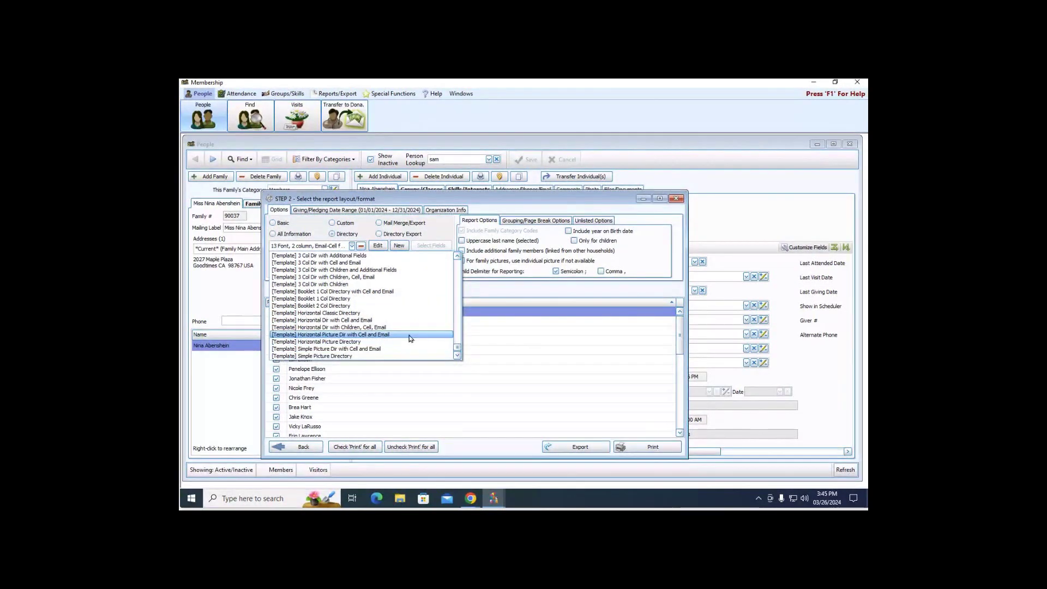
click(318, 356)
click(643, 451)
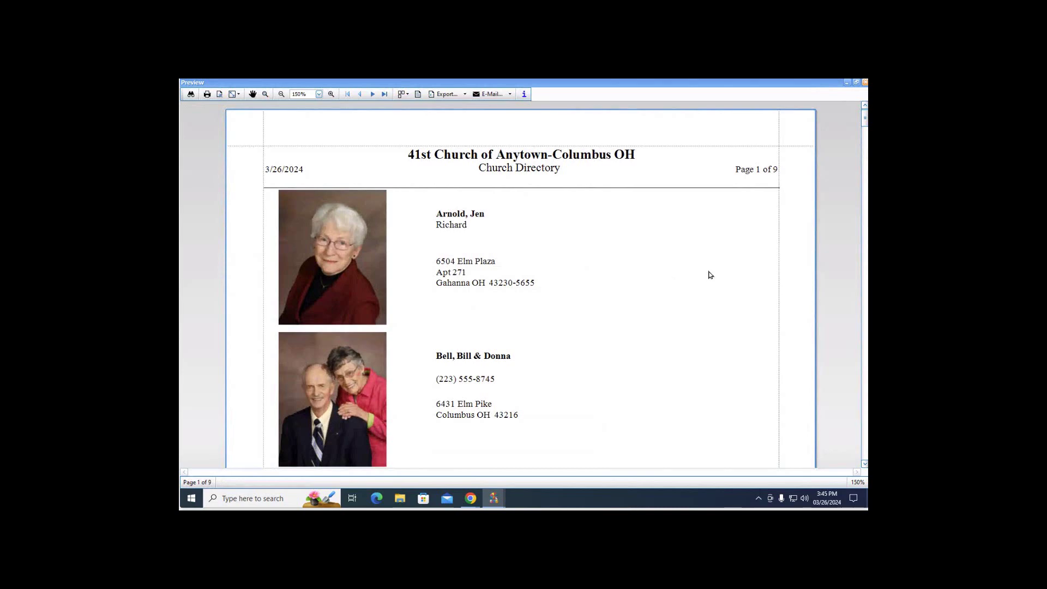
Examine the family pictures and contact entries on the first pages of the picture directory, and close the preview
scroll(711, 275, down, 5)
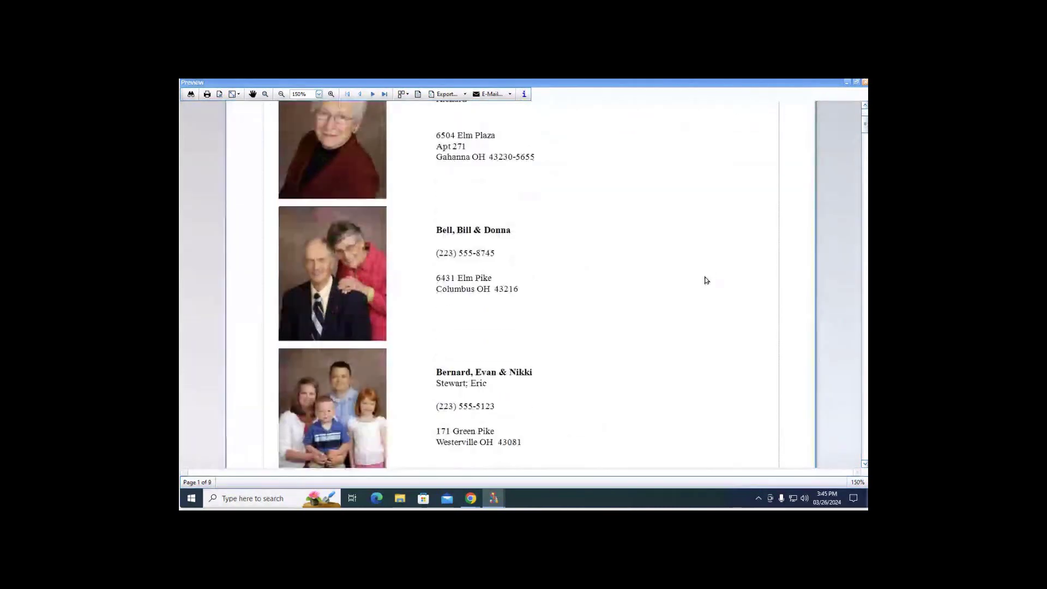
scroll(707, 280, down, 4)
scroll(702, 278, down, 1)
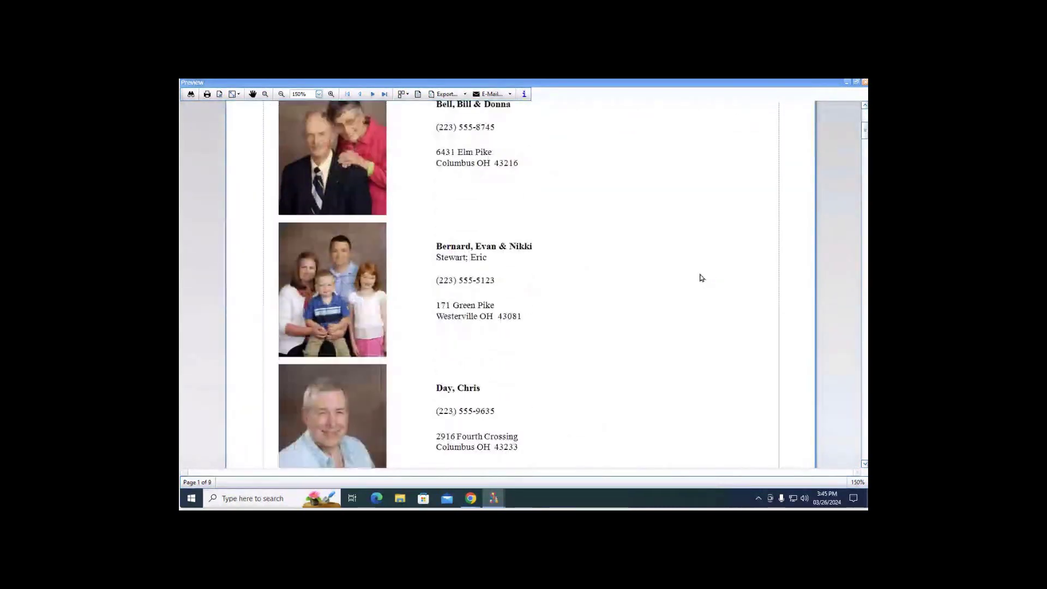
scroll(701, 278, down, 14)
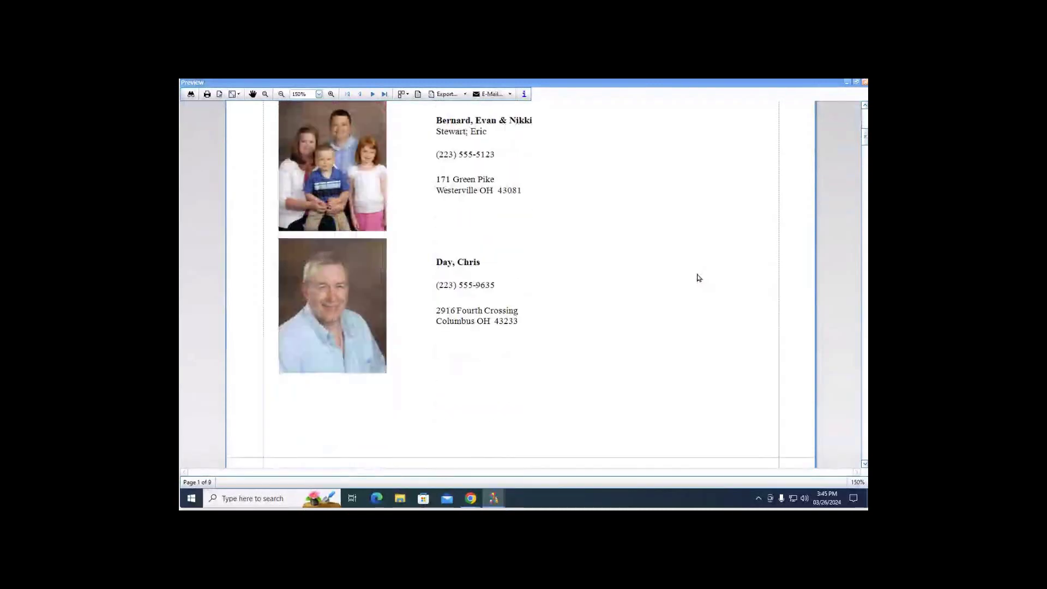
scroll(697, 278, down, 2)
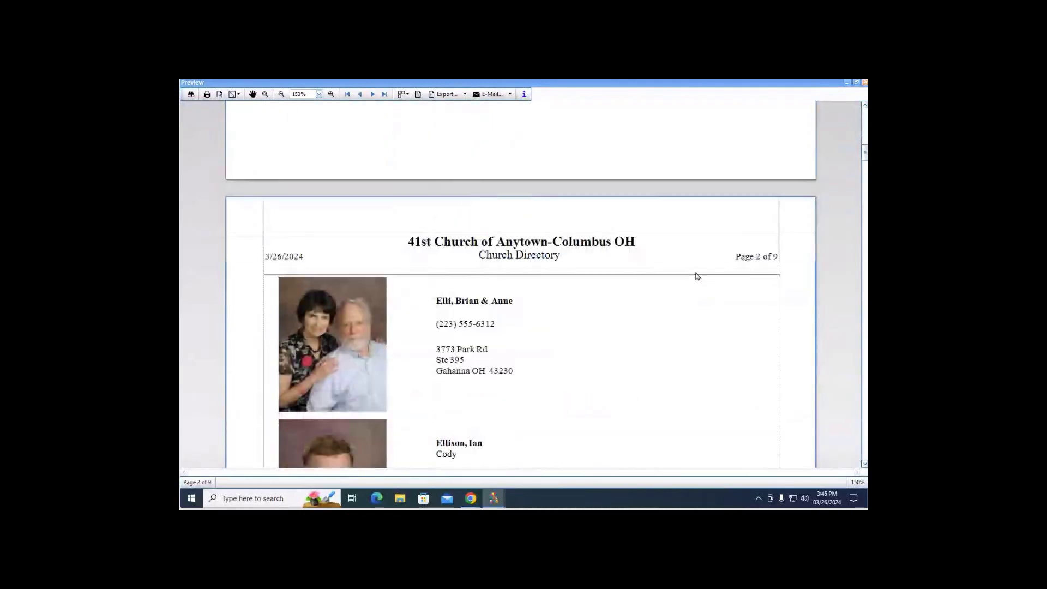
scroll(698, 277, down, 2)
scroll(696, 277, down, 2)
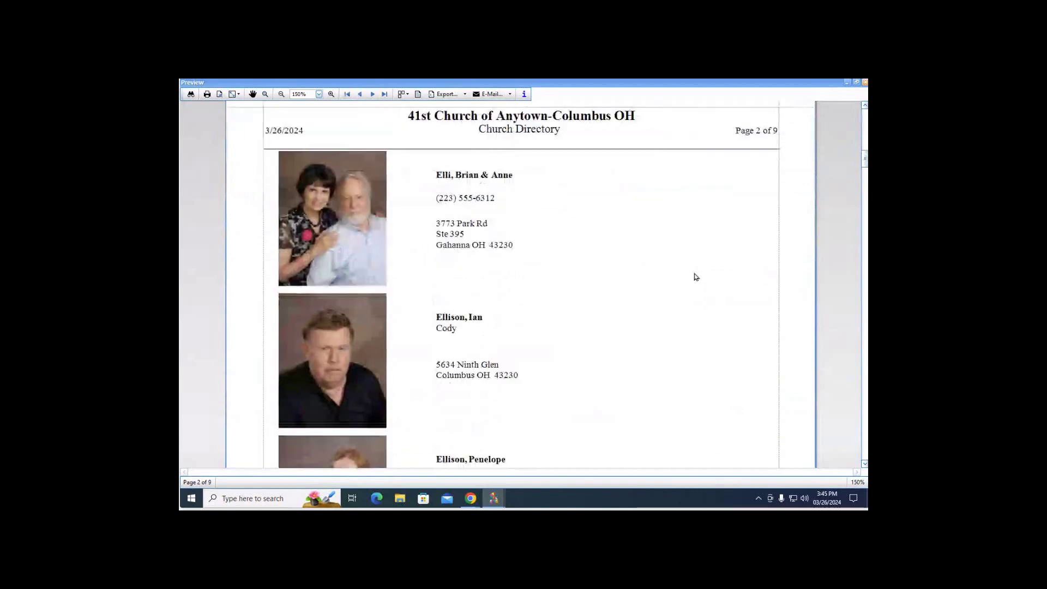
scroll(695, 276, down, 3)
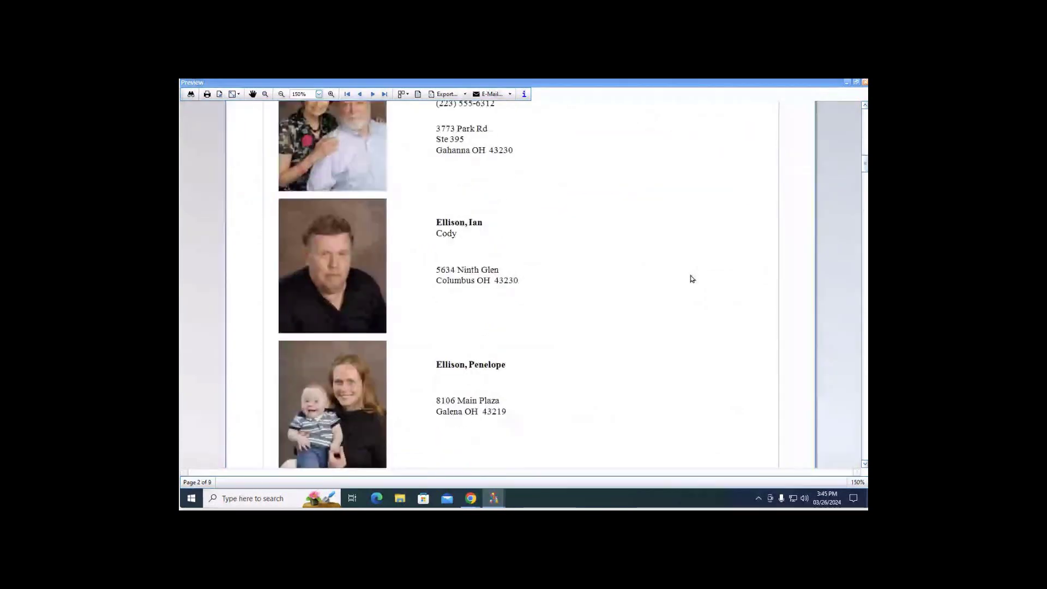
click(865, 81)
Choose the "[Template] 3 Col Classic Directory" layout and generate its print preview
click(351, 246)
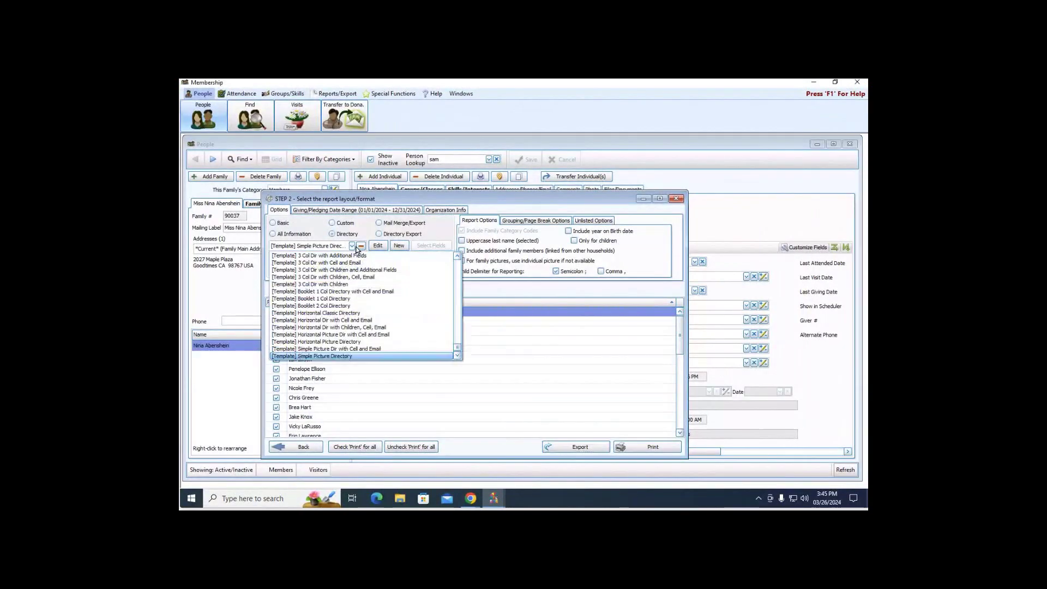
scroll(335, 310, up, 3)
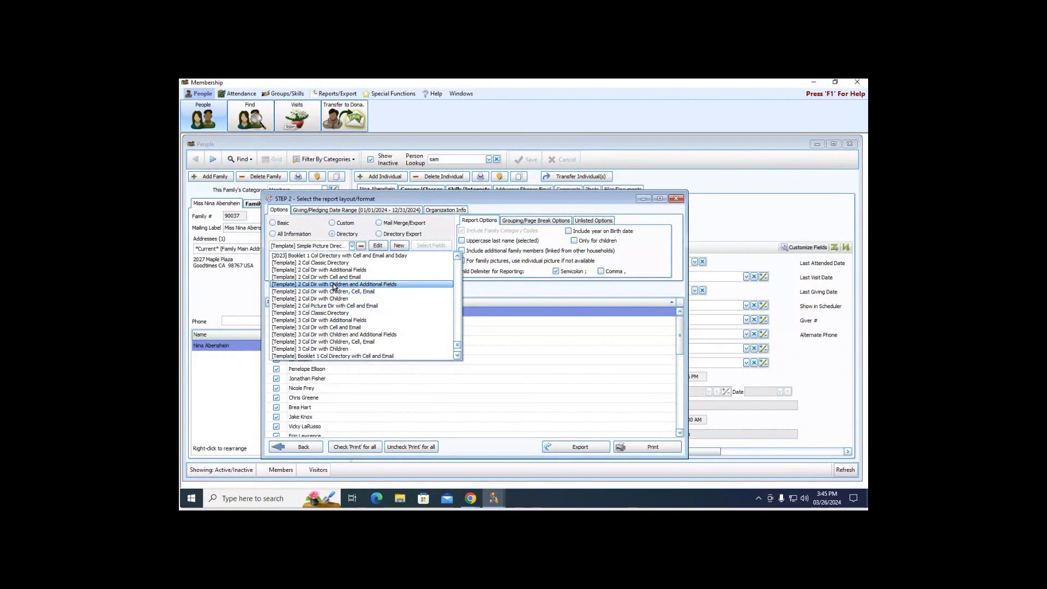
click(345, 313)
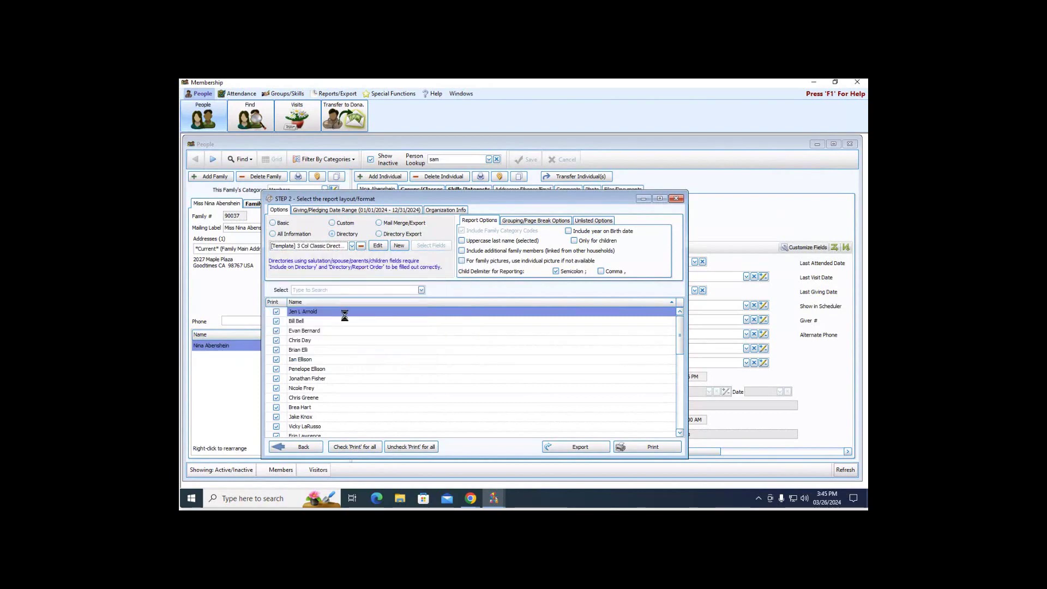
click(647, 451)
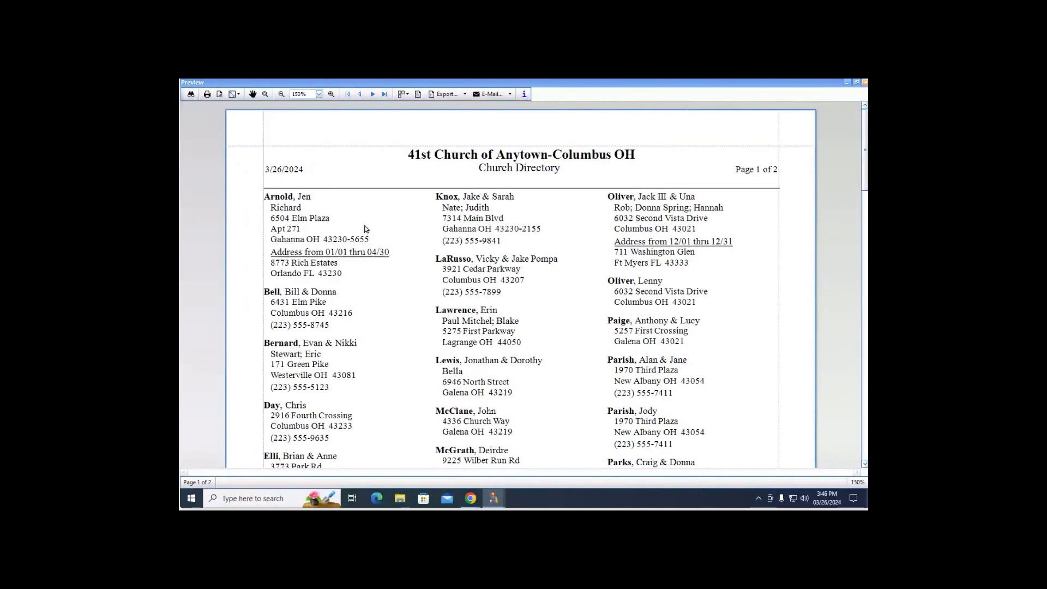
Close the three-column classic directory preview and exit the directory report setup without printing or exporting
click(865, 83)
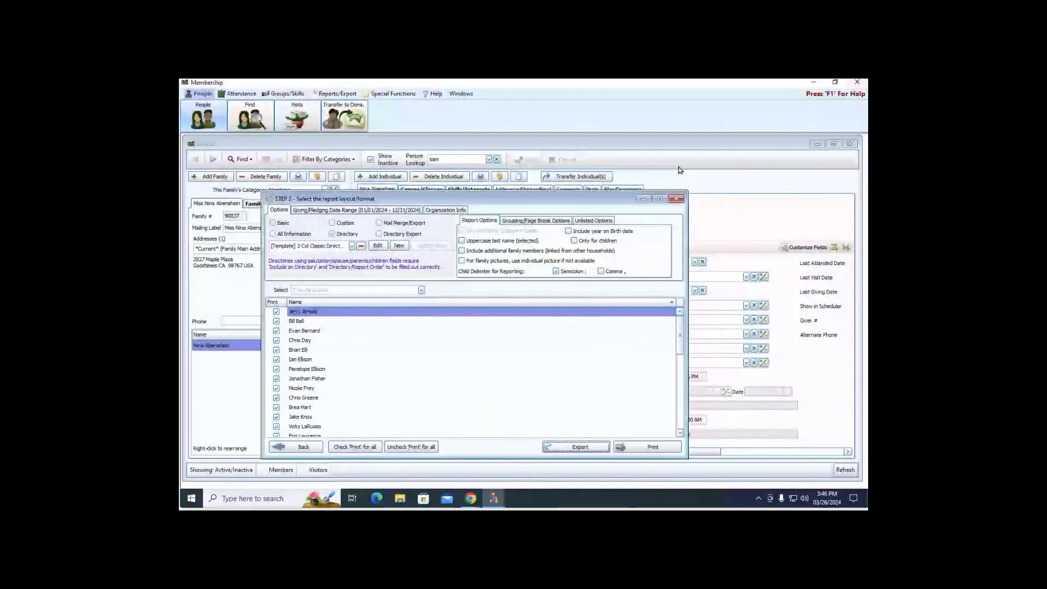
drag(482, 201, 515, 175)
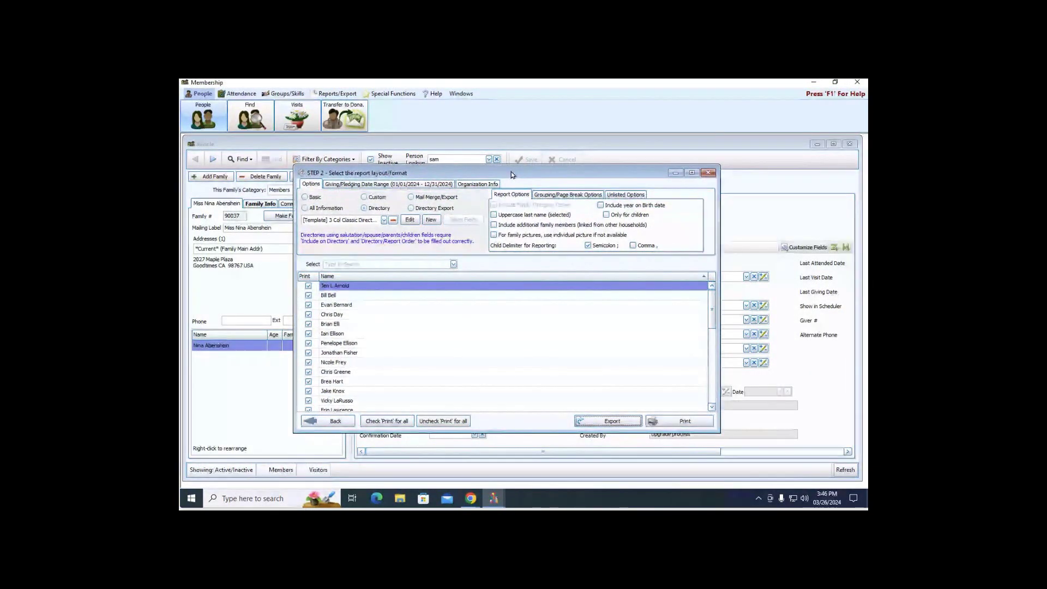
click(708, 172)
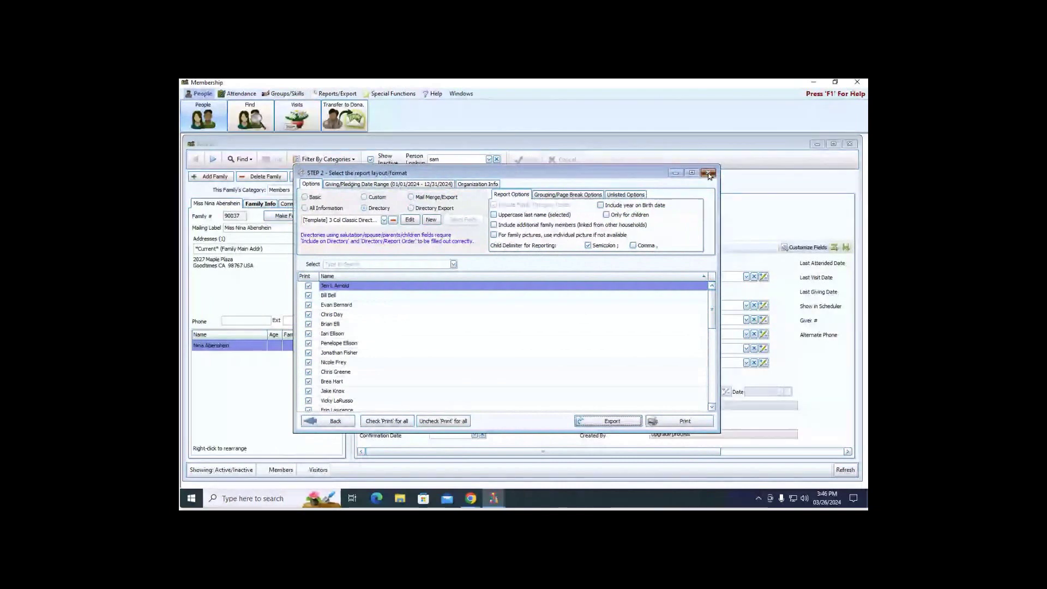
click(339, 94)
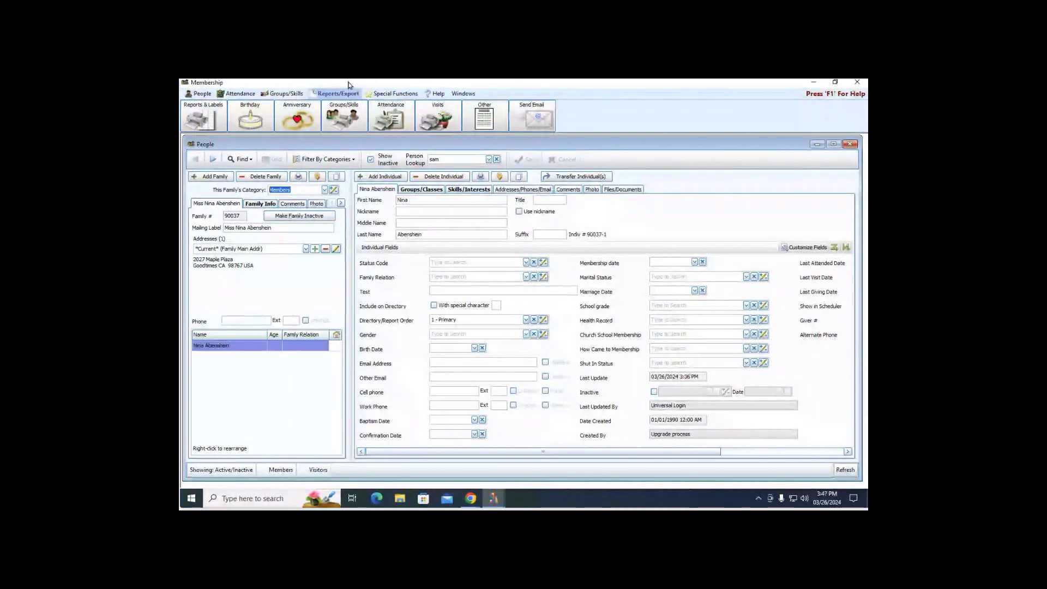
click(204, 97)
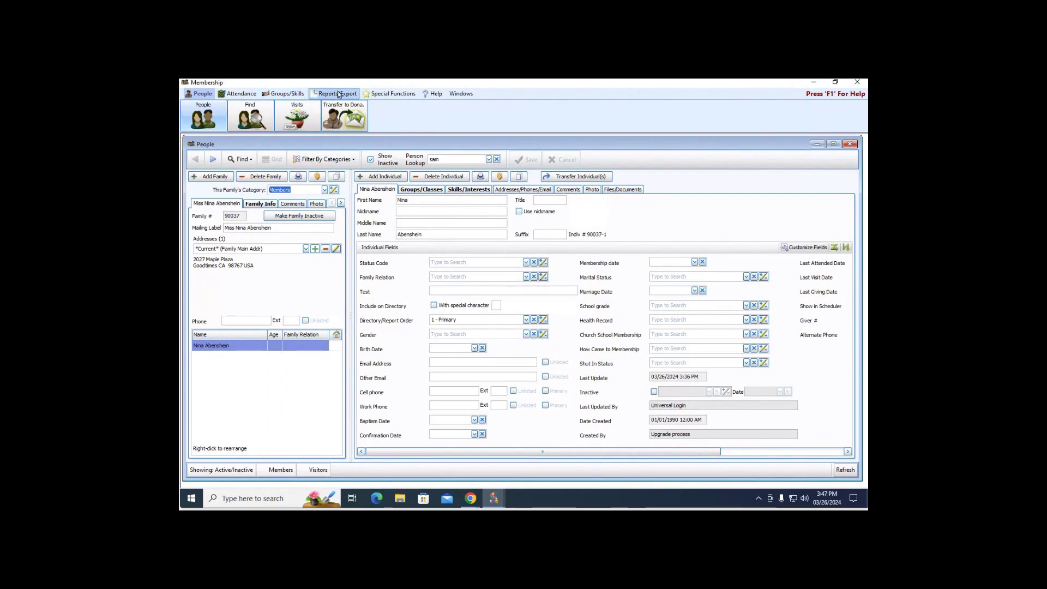
click(390, 93)
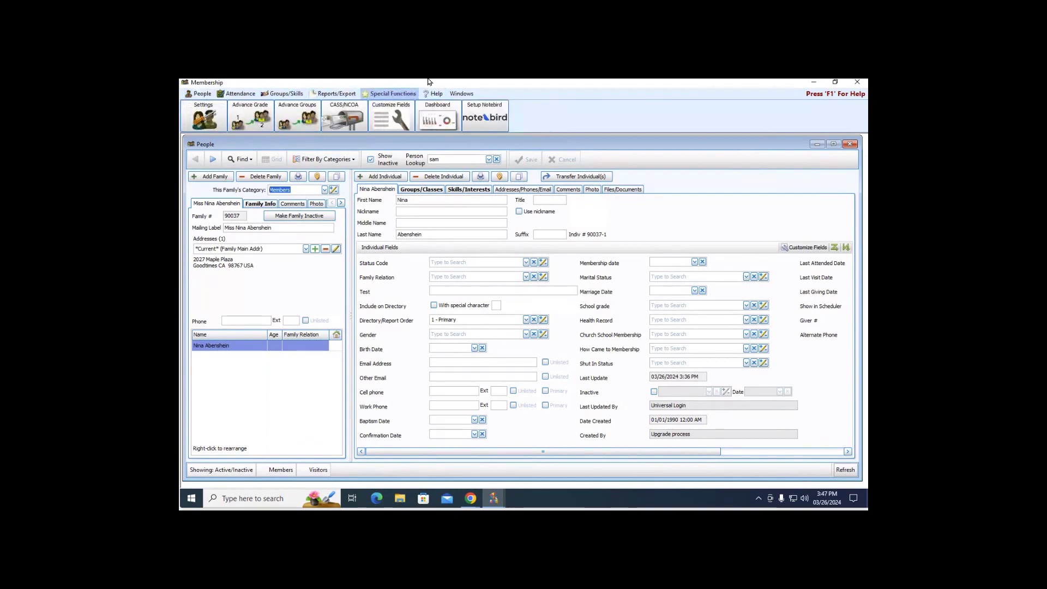